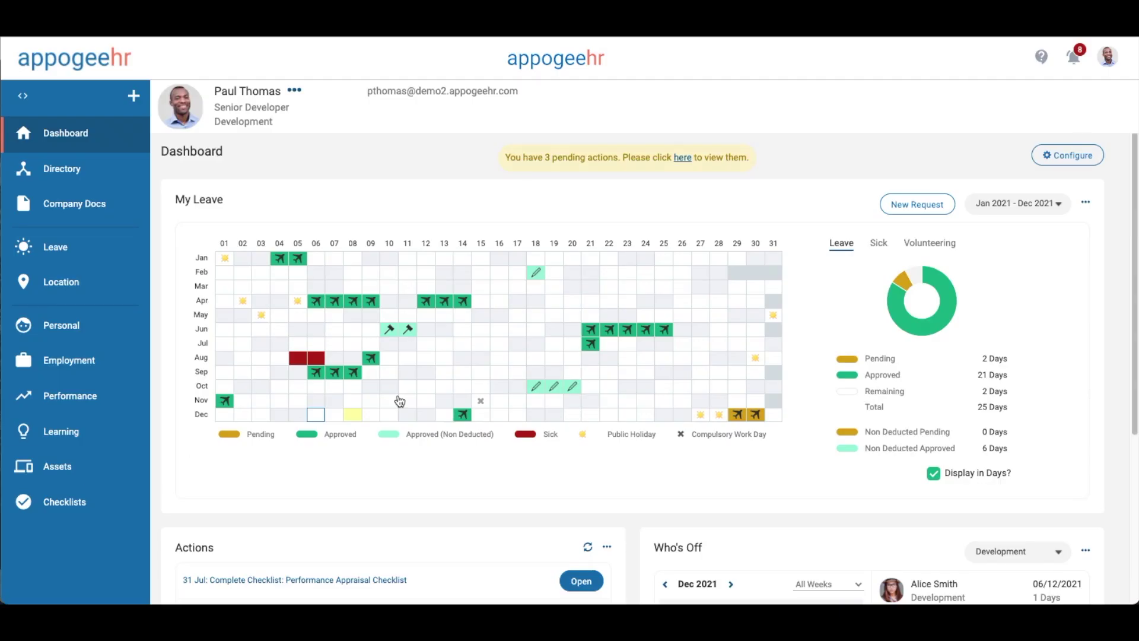
- Look over the request type choices and quick submit options without submitting anything
{"action": "scroll", "coordinate": [730, 198], "scroll_direction": "down", "scroll_amount": 3}
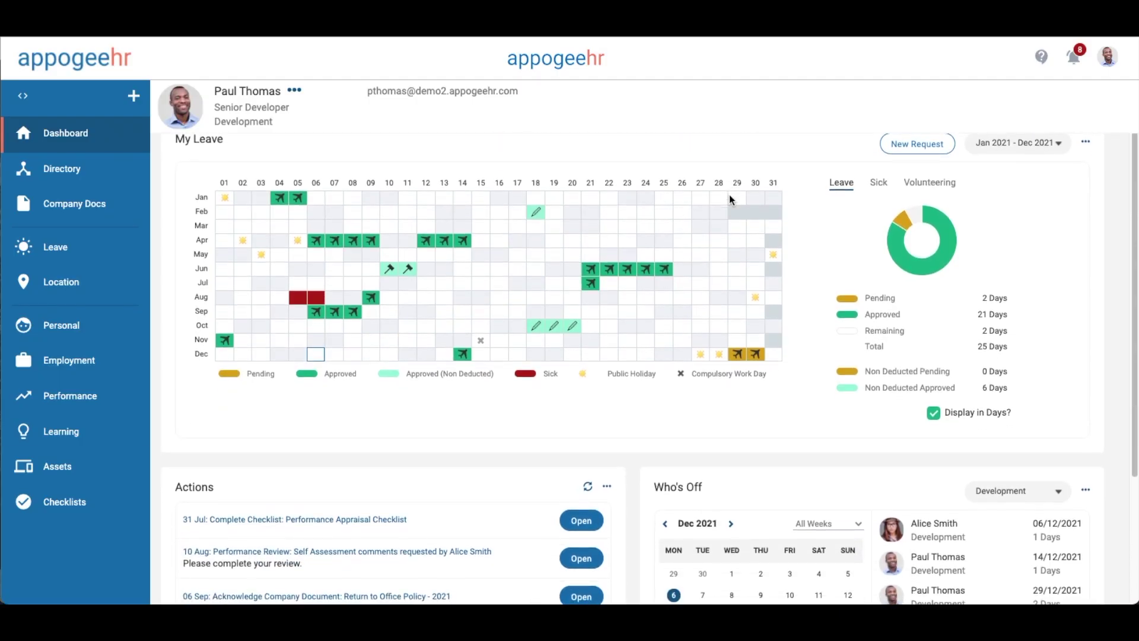
{"action": "scroll", "coordinate": [730, 198], "scroll_direction": "down", "scroll_amount": 1}
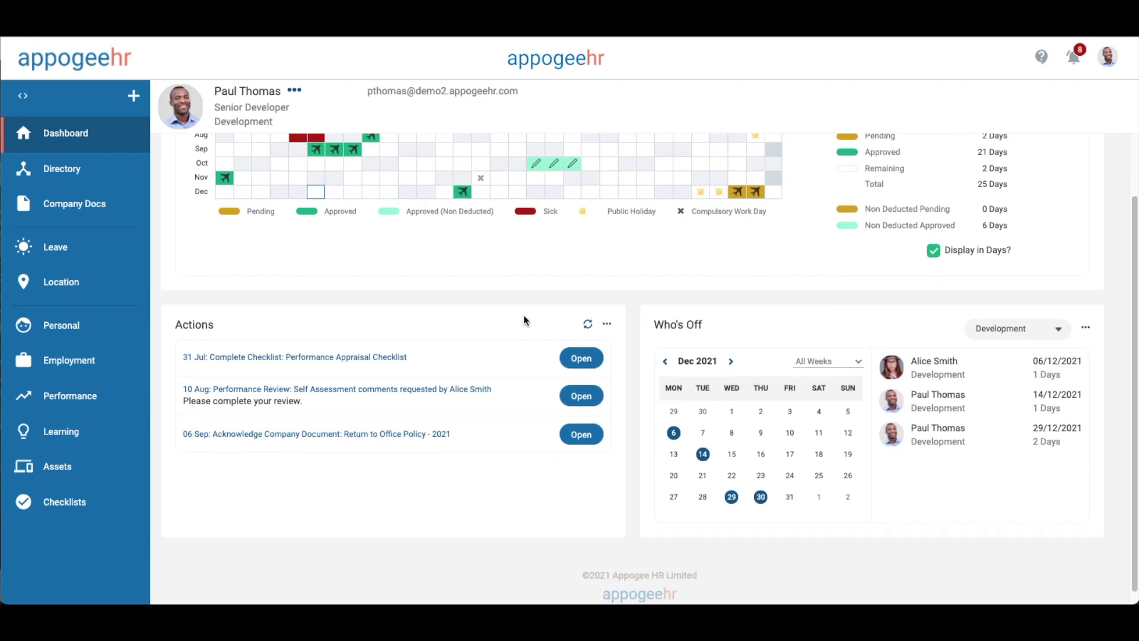
{"action": "scroll", "coordinate": [466, 372], "scroll_direction": "up", "scroll_amount": 4}
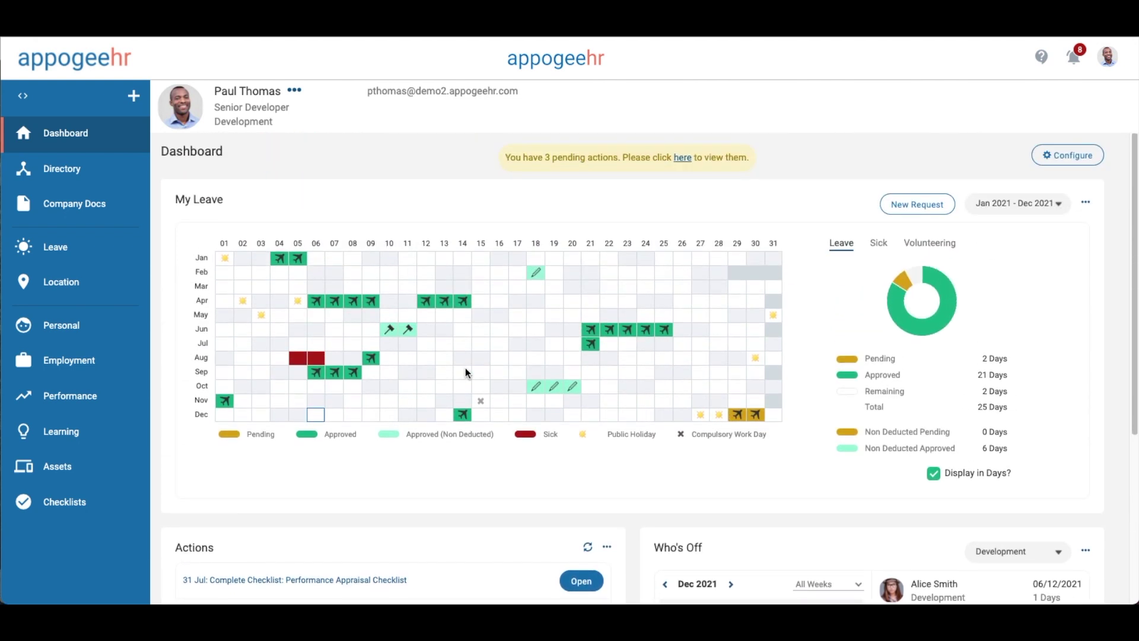
{"action": "left_click", "coordinate": [917, 205]}
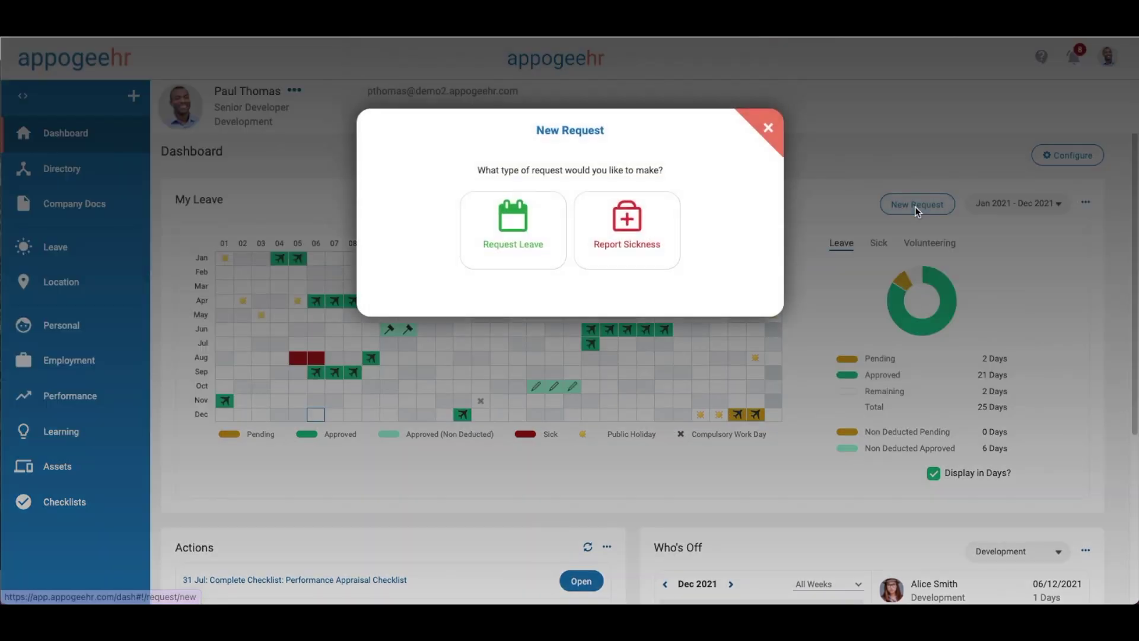
{"action": "left_click", "coordinate": [769, 130]}
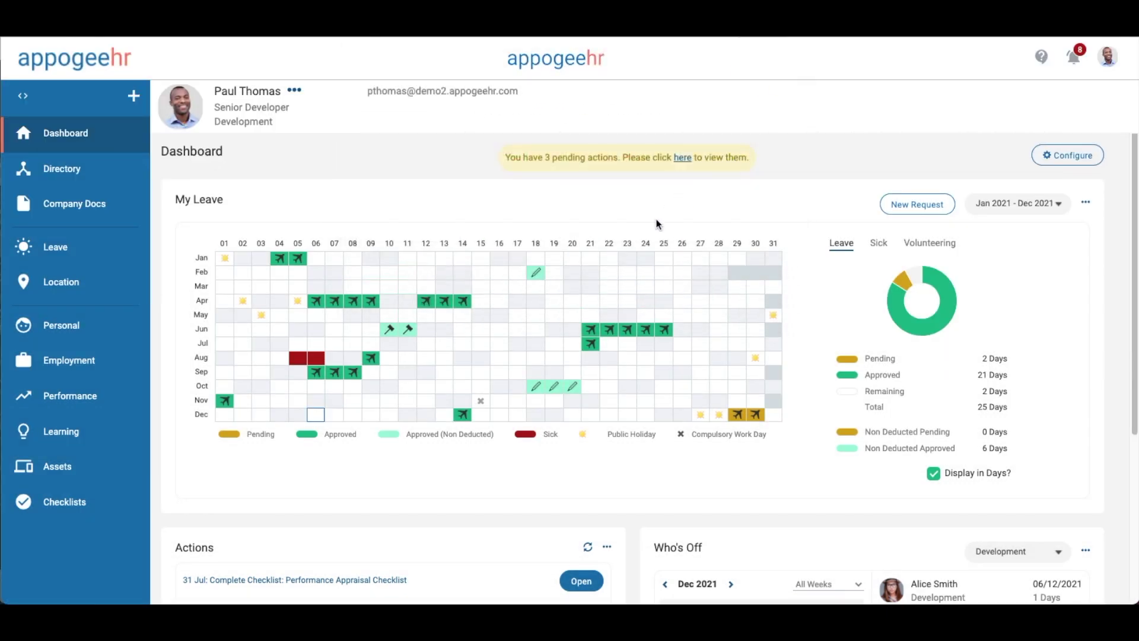
{"action": "left_click", "coordinate": [604, 413]}
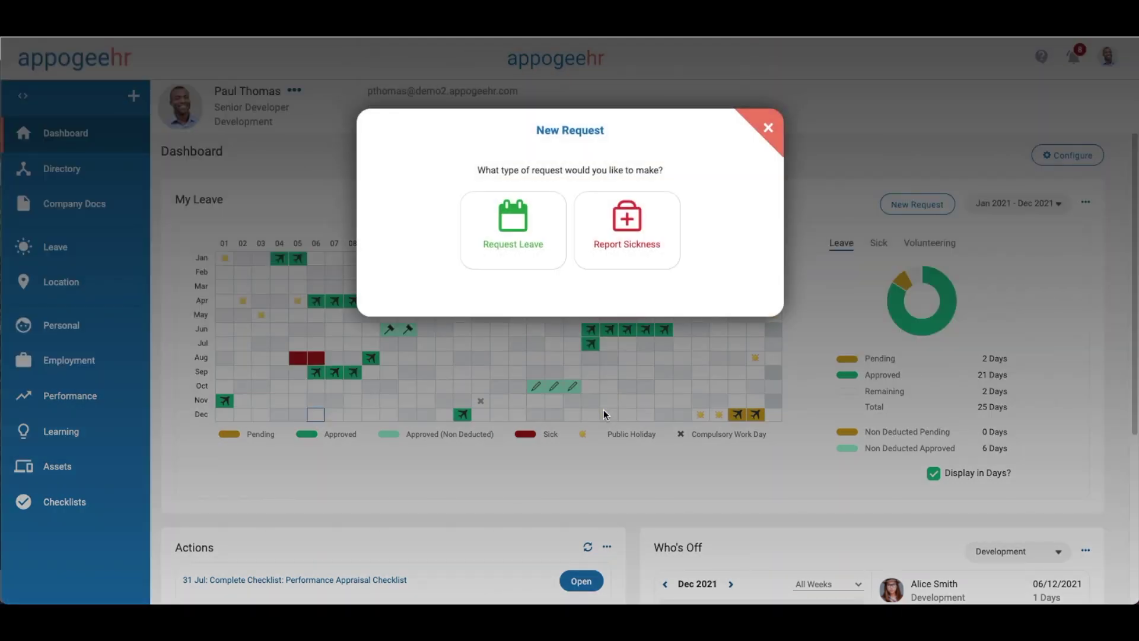
{"action": "left_click", "coordinate": [768, 130]}
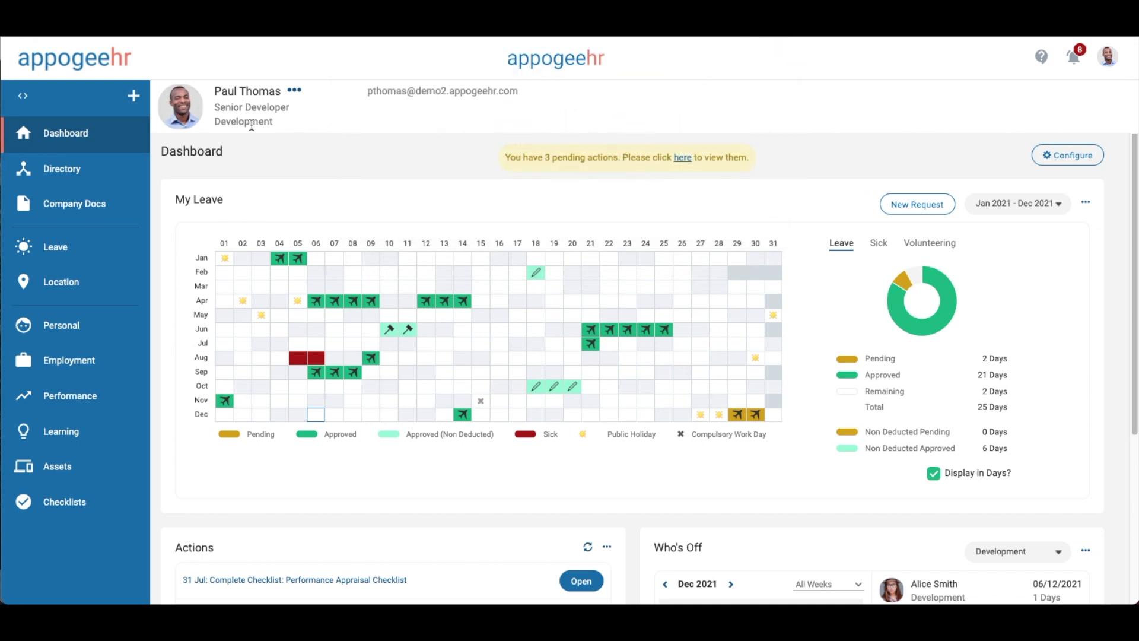
{"action": "left_click", "coordinate": [136, 102]}
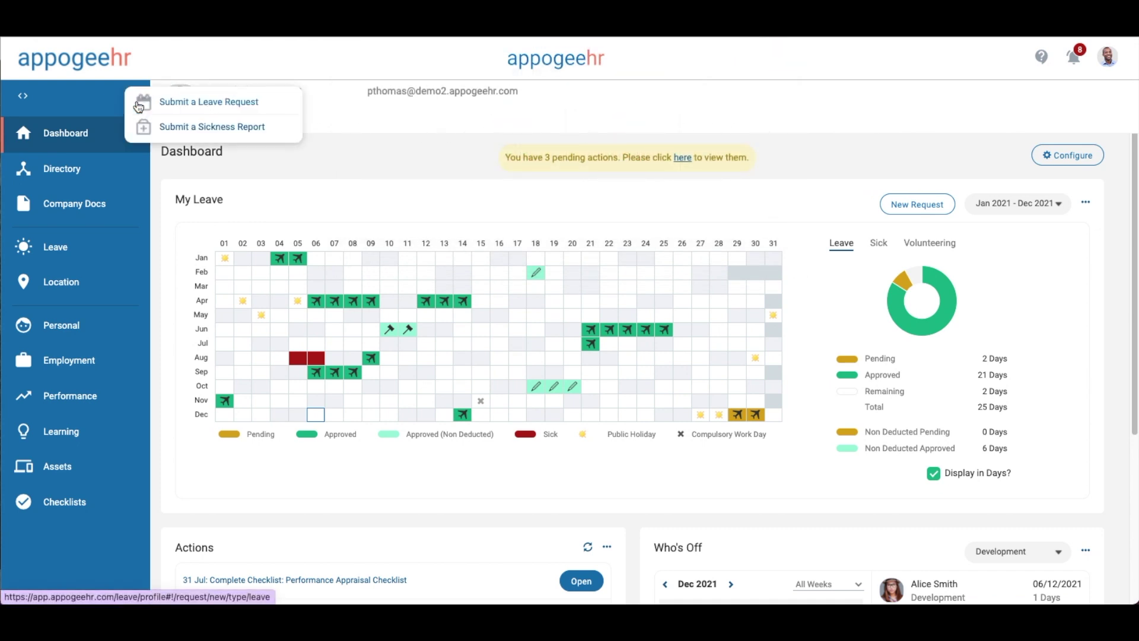
{"action": "left_click", "coordinate": [342, 152]}
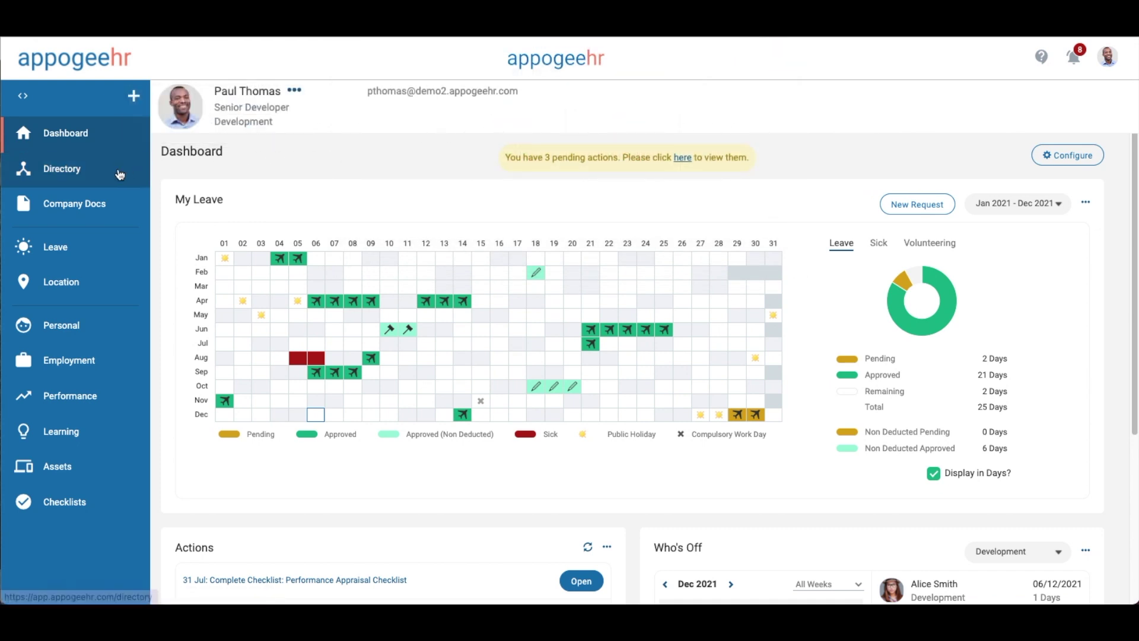
- Show the Directory org chart with each team's members, then open Company Documents
{"action": "left_click", "coordinate": [119, 173]}
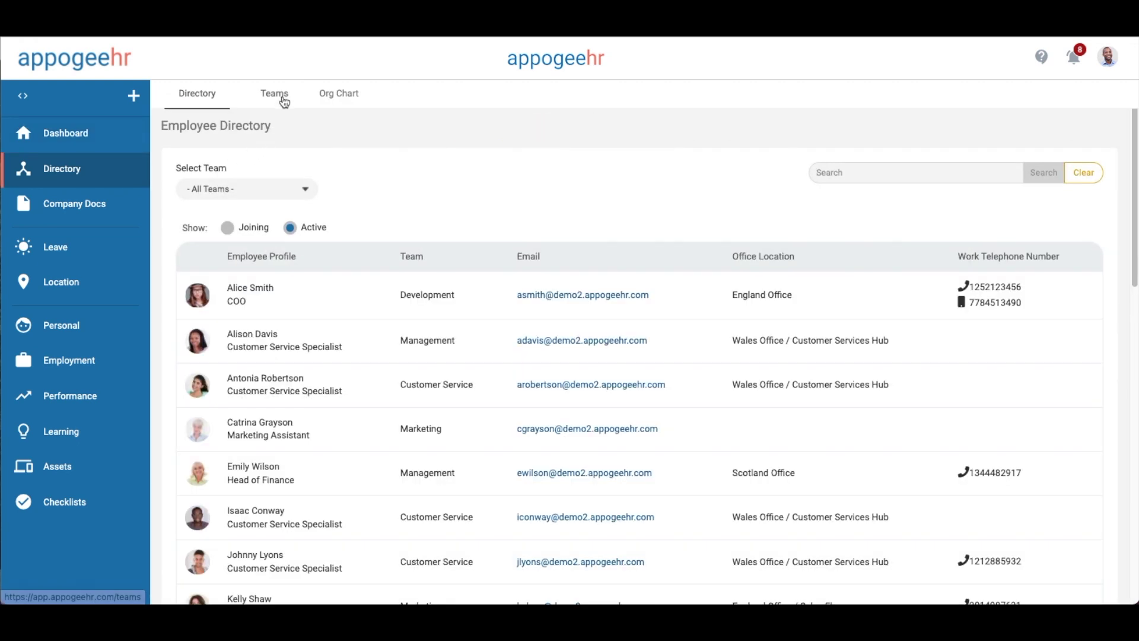
{"action": "left_click", "coordinate": [282, 99]}
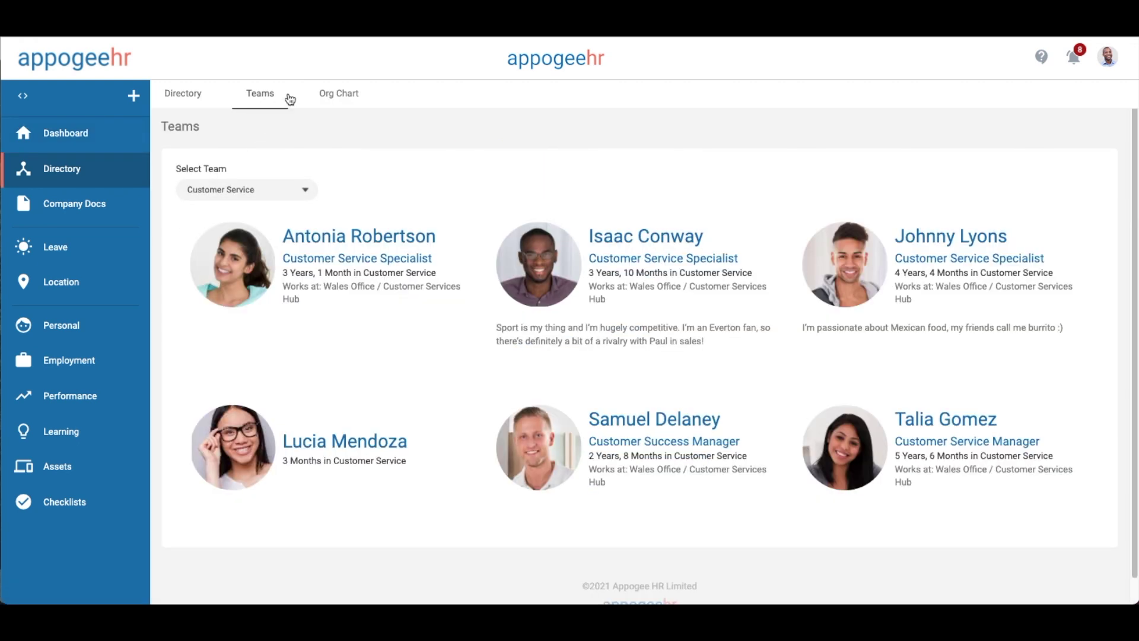
{"action": "left_click", "coordinate": [333, 101]}
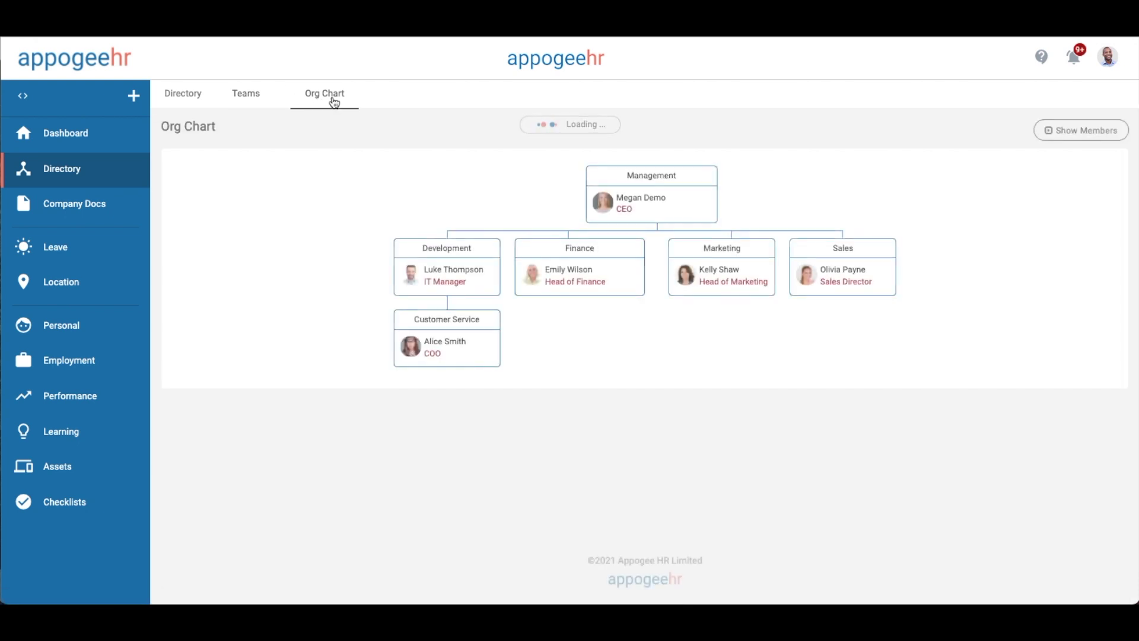
{"action": "left_click", "coordinate": [1070, 132]}
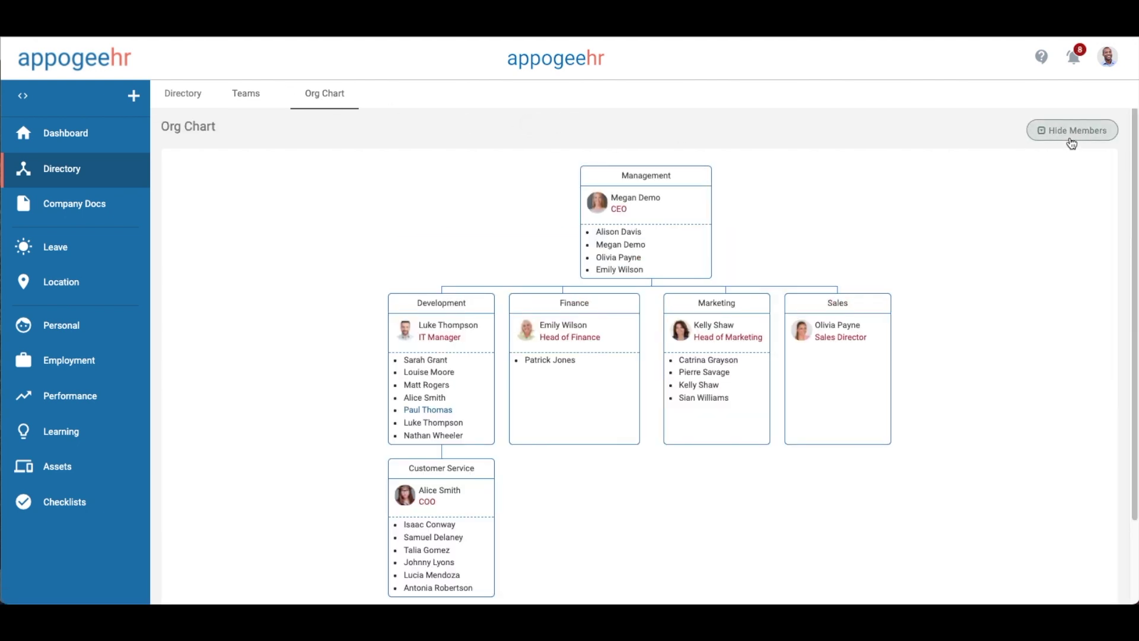
{"action": "left_click", "coordinate": [130, 205]}
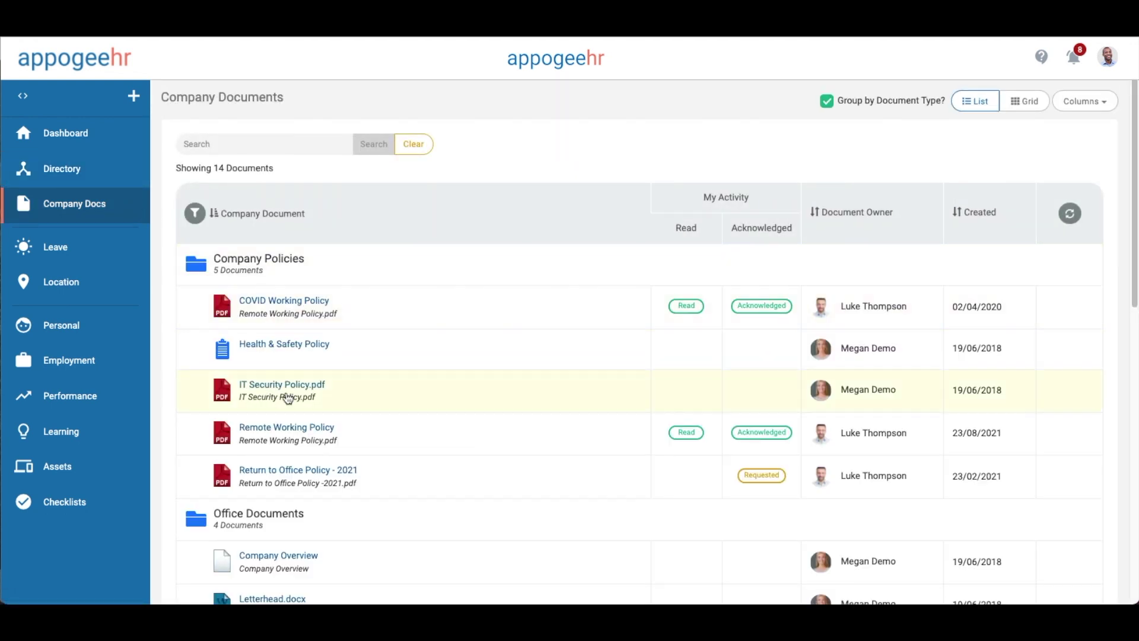
- Preview and acknowledge the Return to Office Policy - 2021, then close the preview
{"action": "left_click", "coordinate": [340, 471]}
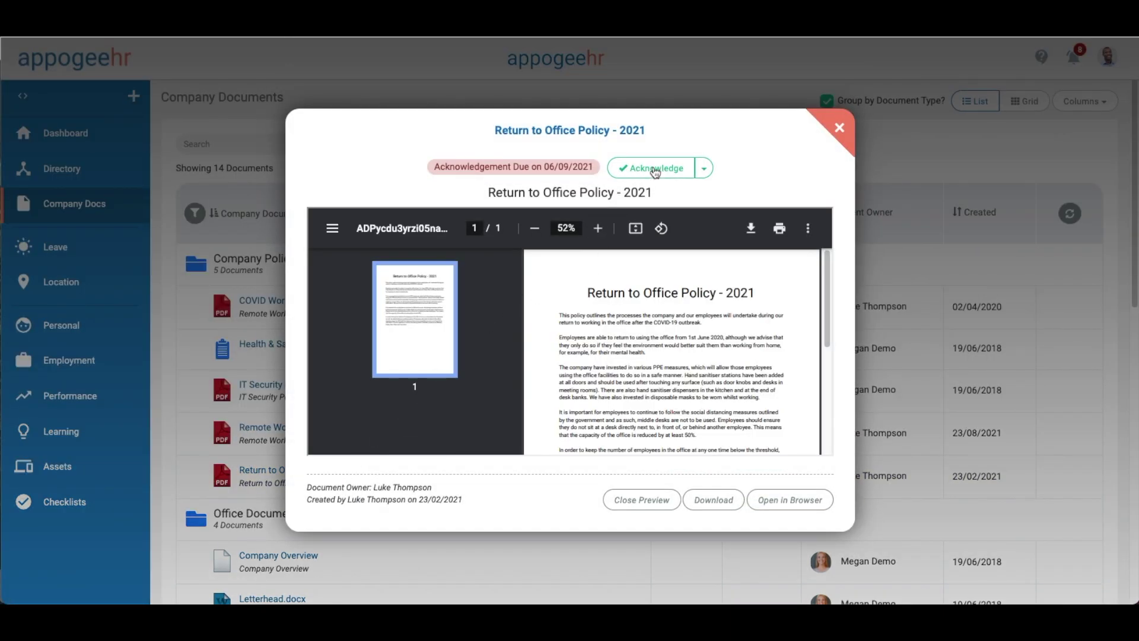
{"action": "left_click", "coordinate": [653, 167]}
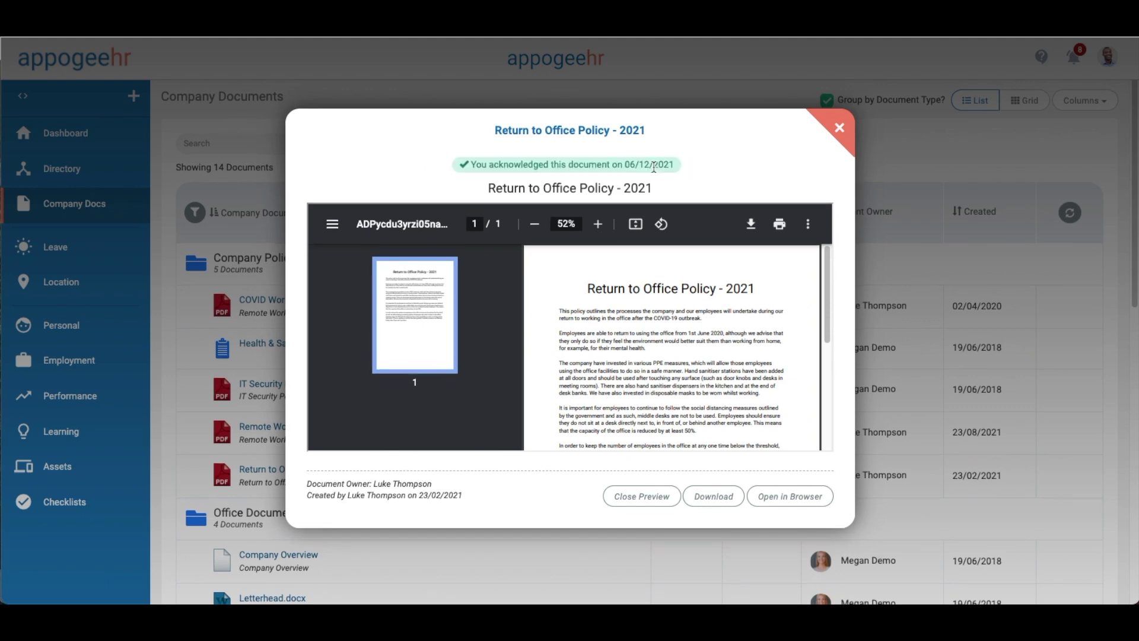
{"action": "left_click", "coordinate": [839, 130]}
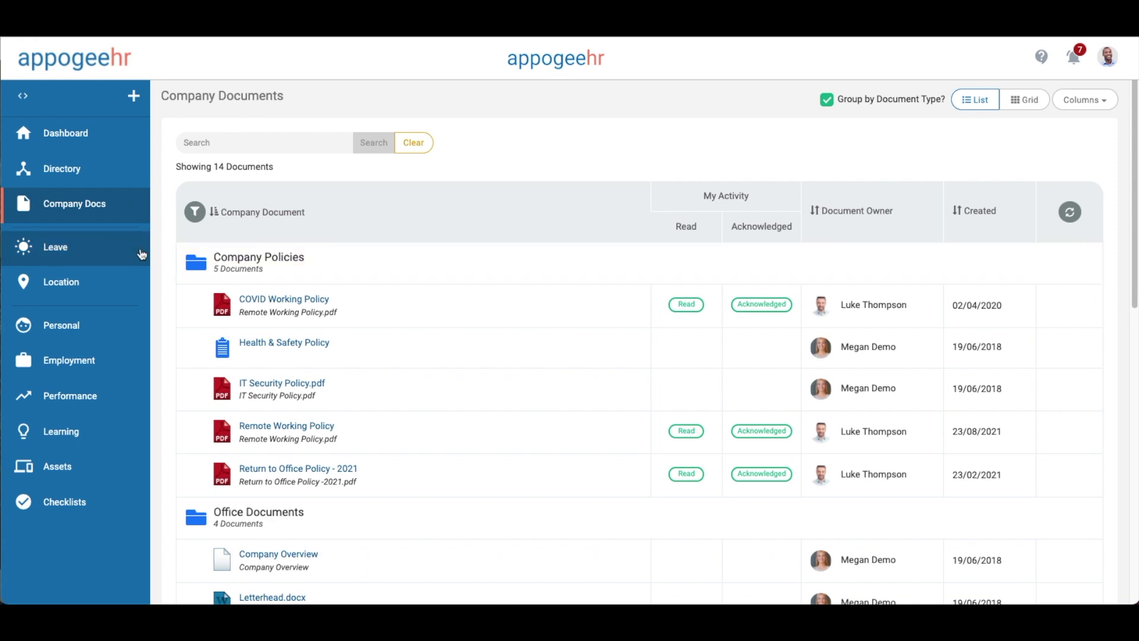
- Check leave requests and allowances, then show the Development team's December 2021 calendar
{"action": "left_click", "coordinate": [142, 255]}
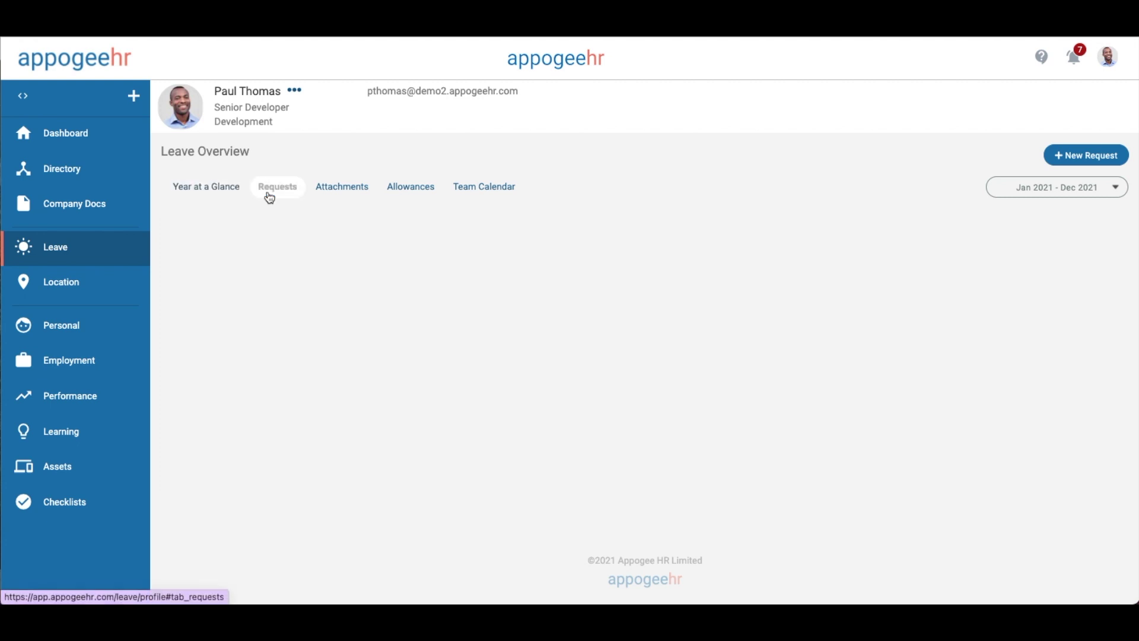
{"action": "left_click", "coordinate": [268, 194]}
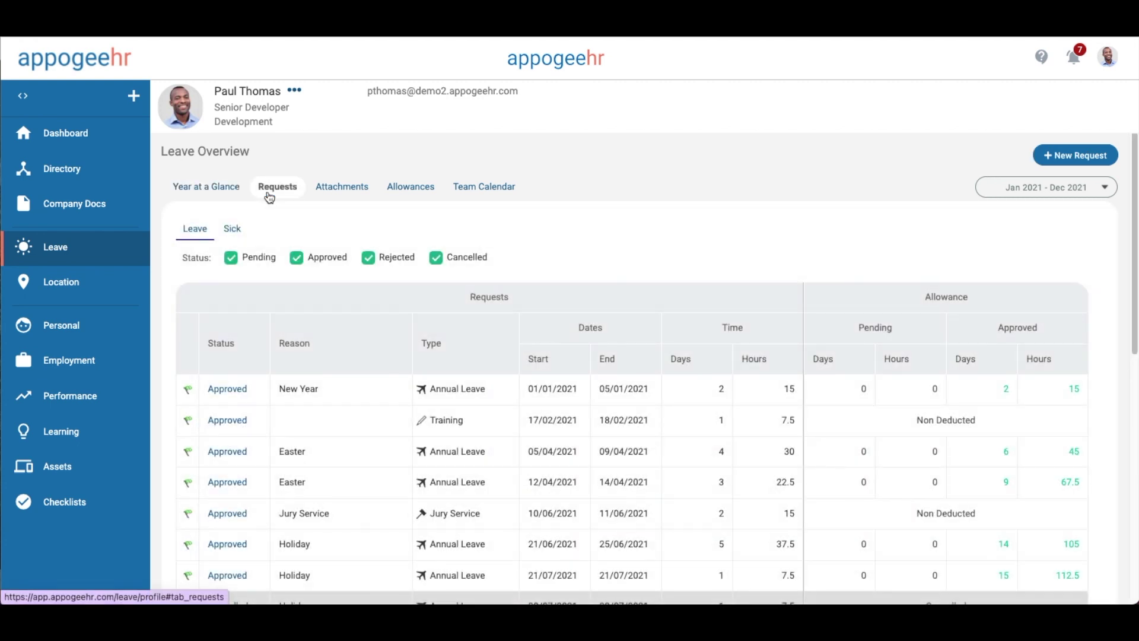
{"action": "left_click", "coordinate": [422, 188]}
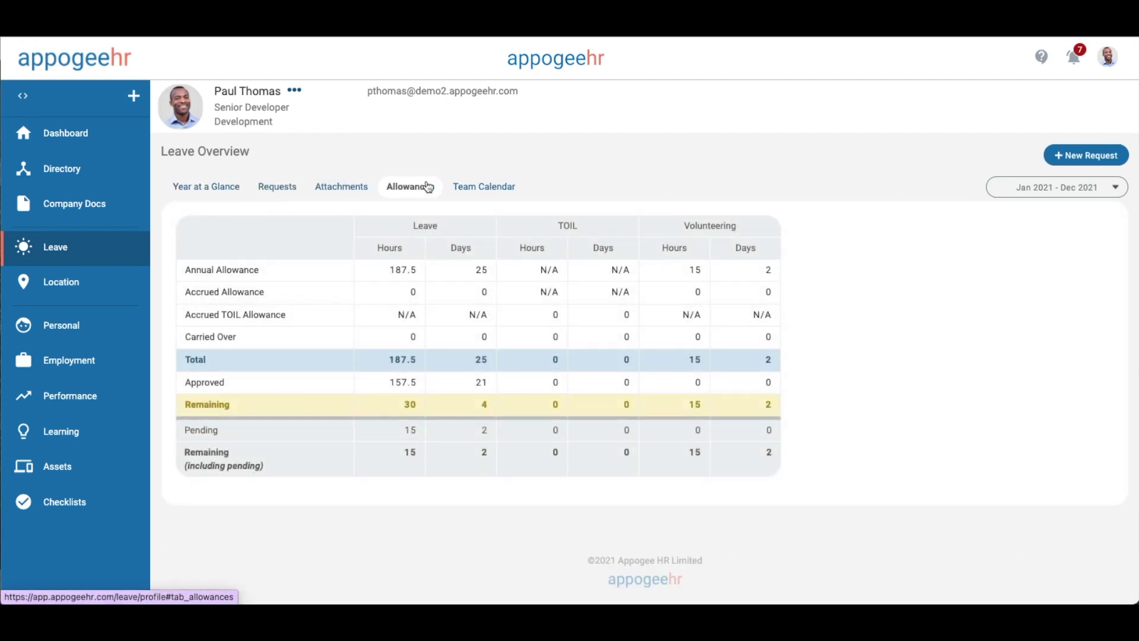
{"action": "left_click", "coordinate": [466, 188]}
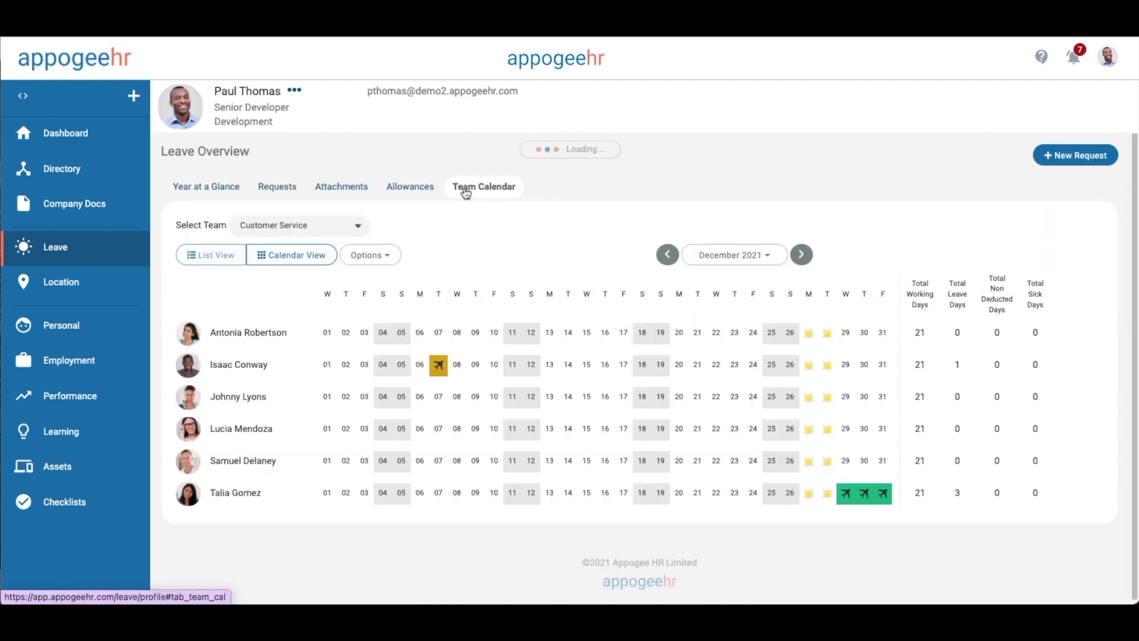
{"action": "left_click", "coordinate": [316, 227]}
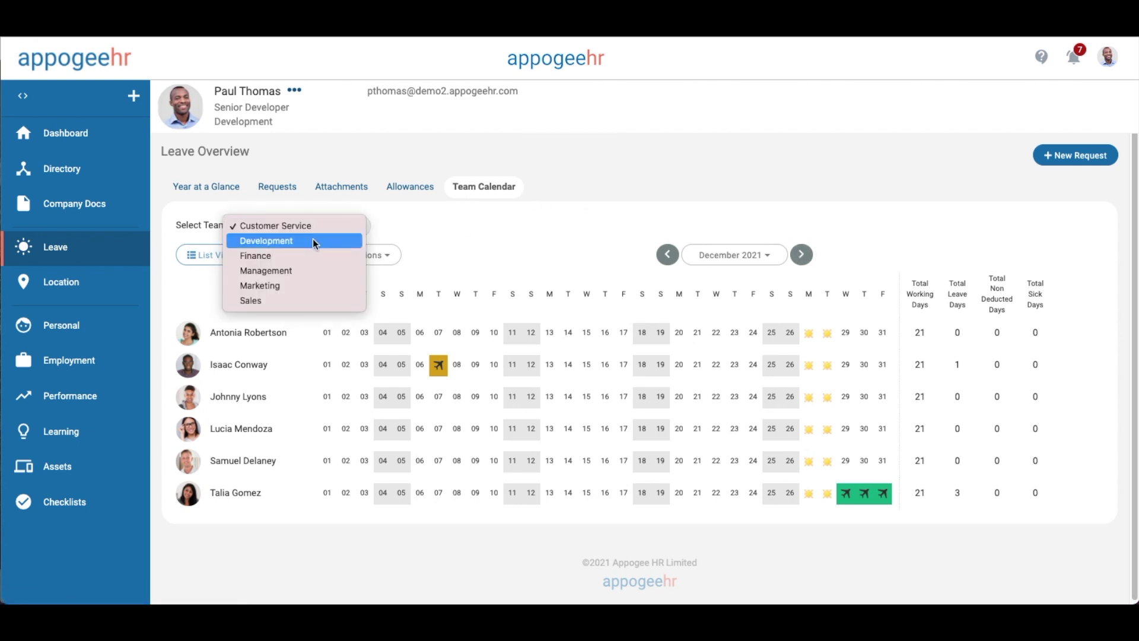
{"action": "left_click", "coordinate": [312, 241]}
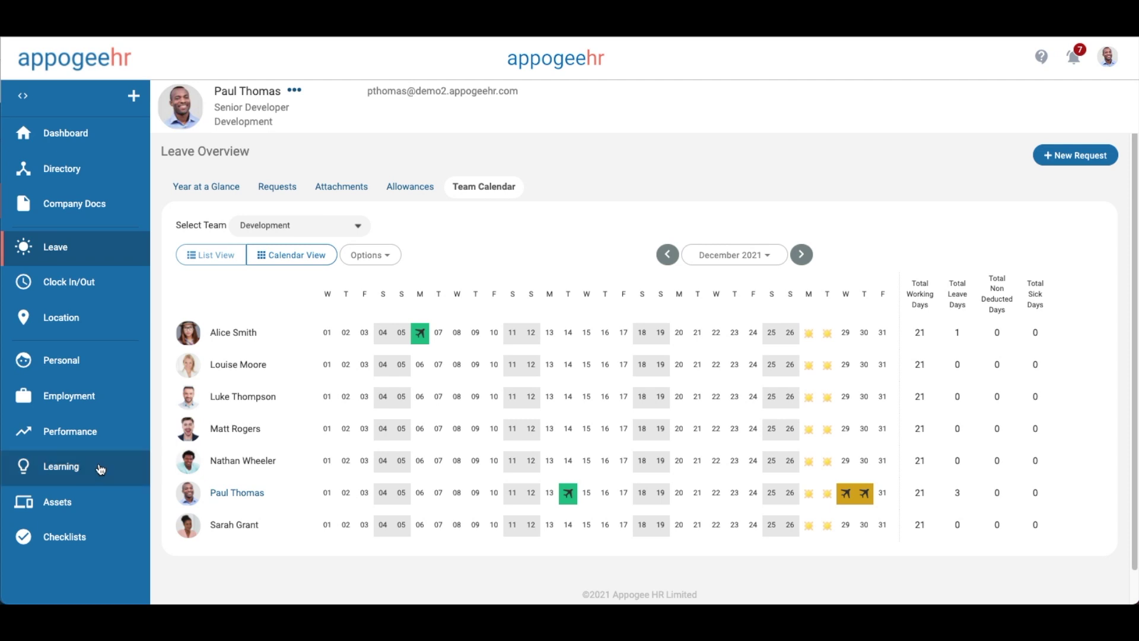
- Start a break from today's Clock In/Out time tracking page
{"action": "left_click", "coordinate": [98, 279]}
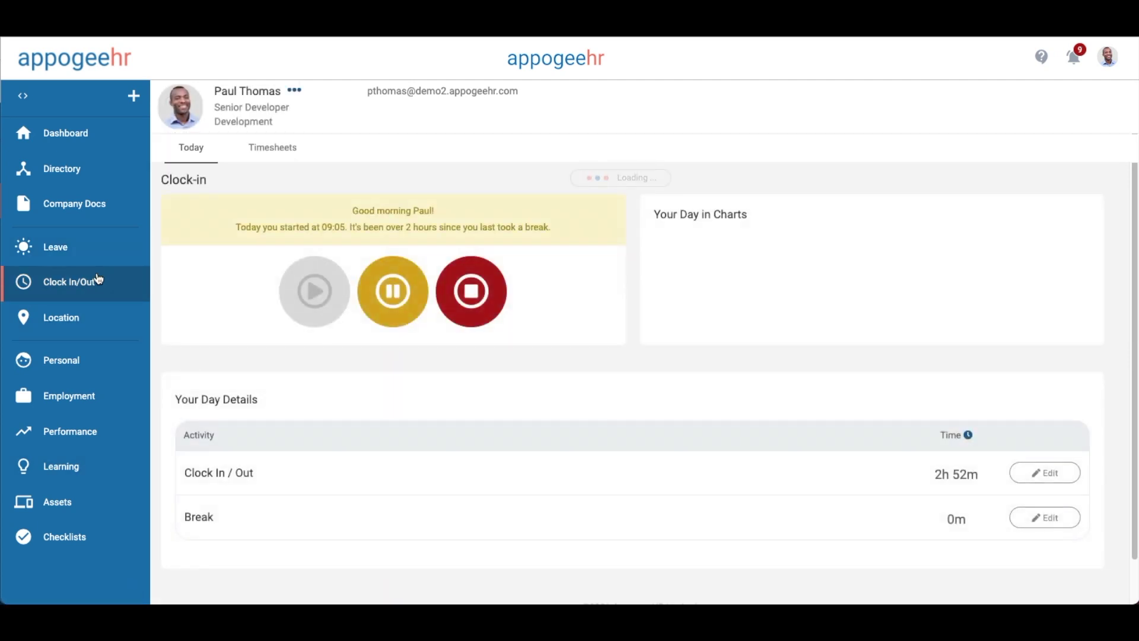
{"action": "left_click", "coordinate": [386, 279]}
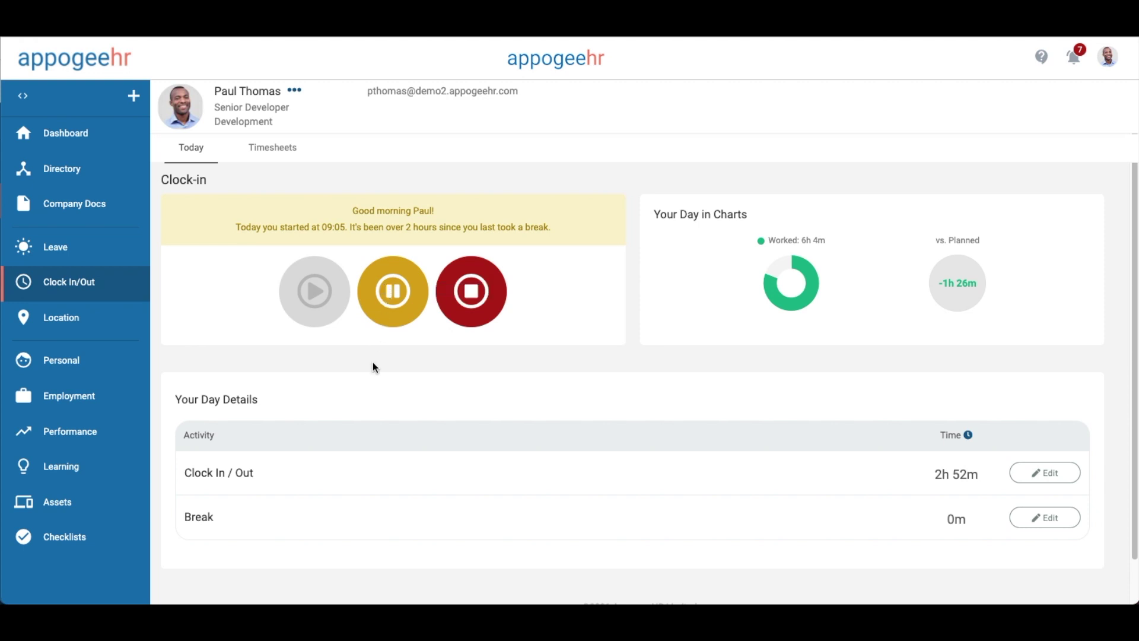
{"action": "scroll", "coordinate": [373, 365], "scroll_direction": "down", "scroll_amount": 2}
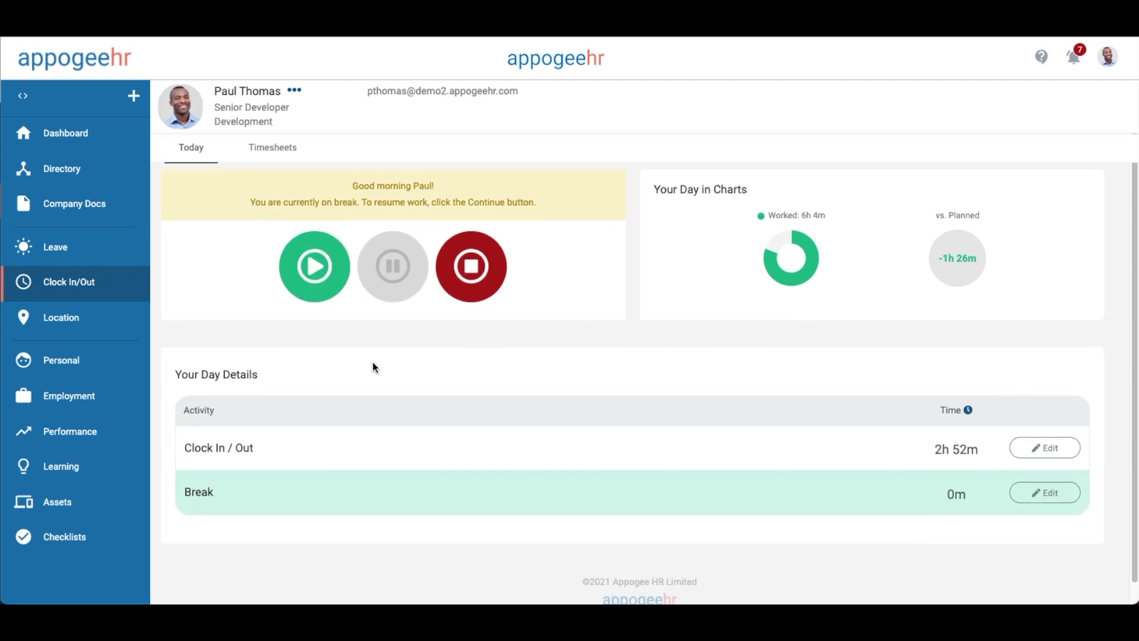
{"action": "scroll", "coordinate": [373, 362], "scroll_direction": "up", "scroll_amount": 2}
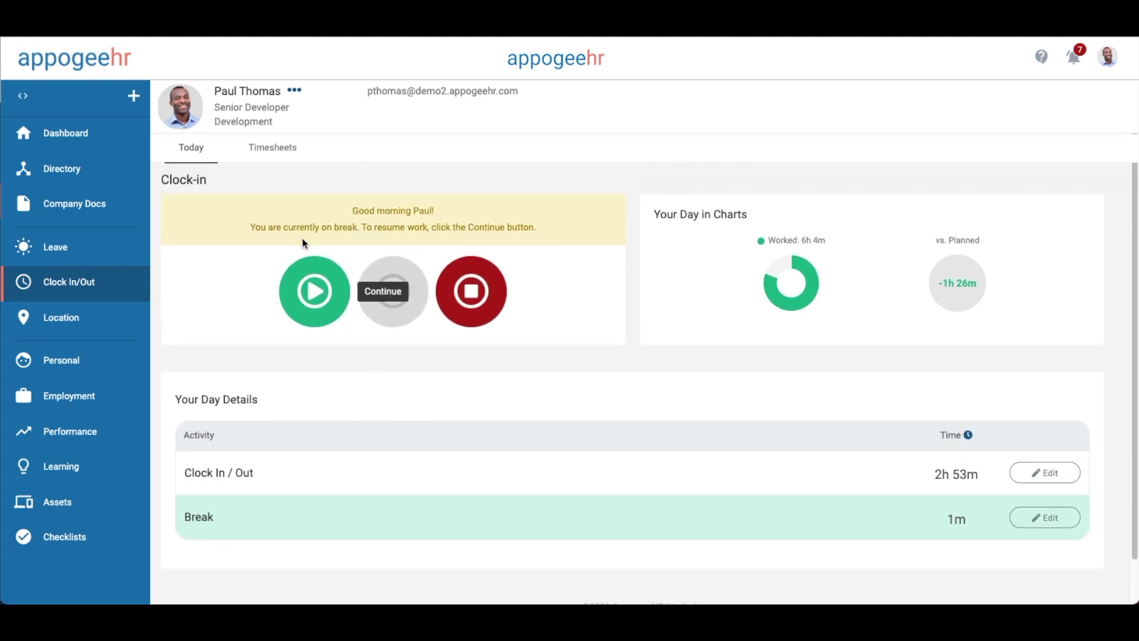
- Review the Week 48 timesheet, expanding Mon 29 Nov to check its breaks
{"action": "left_click", "coordinate": [259, 156]}
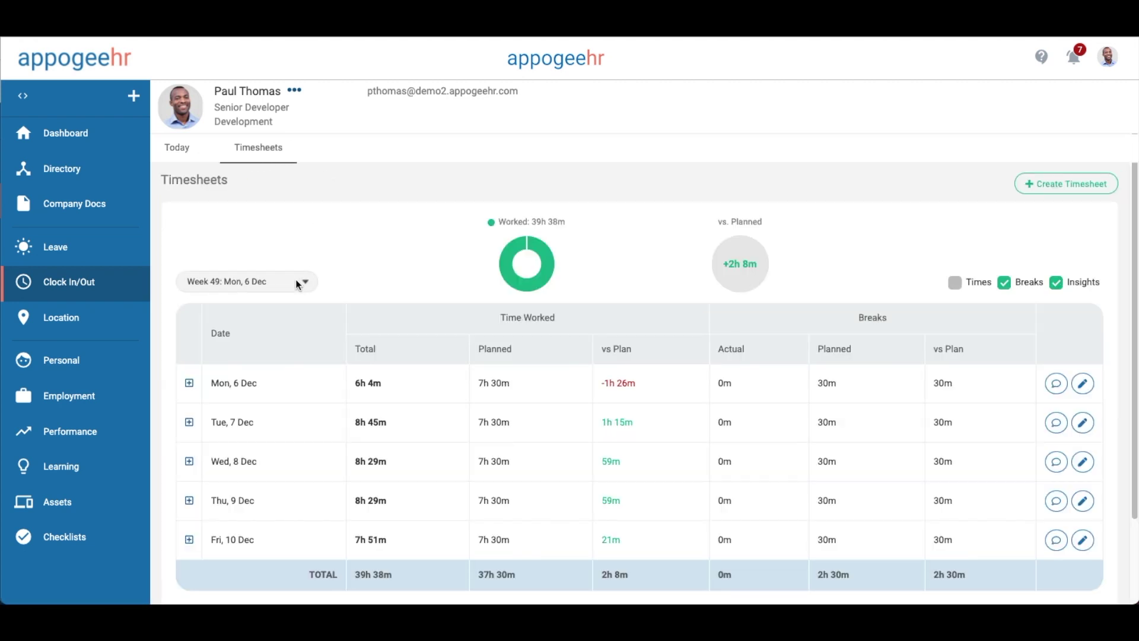
{"action": "left_click", "coordinate": [292, 280]}
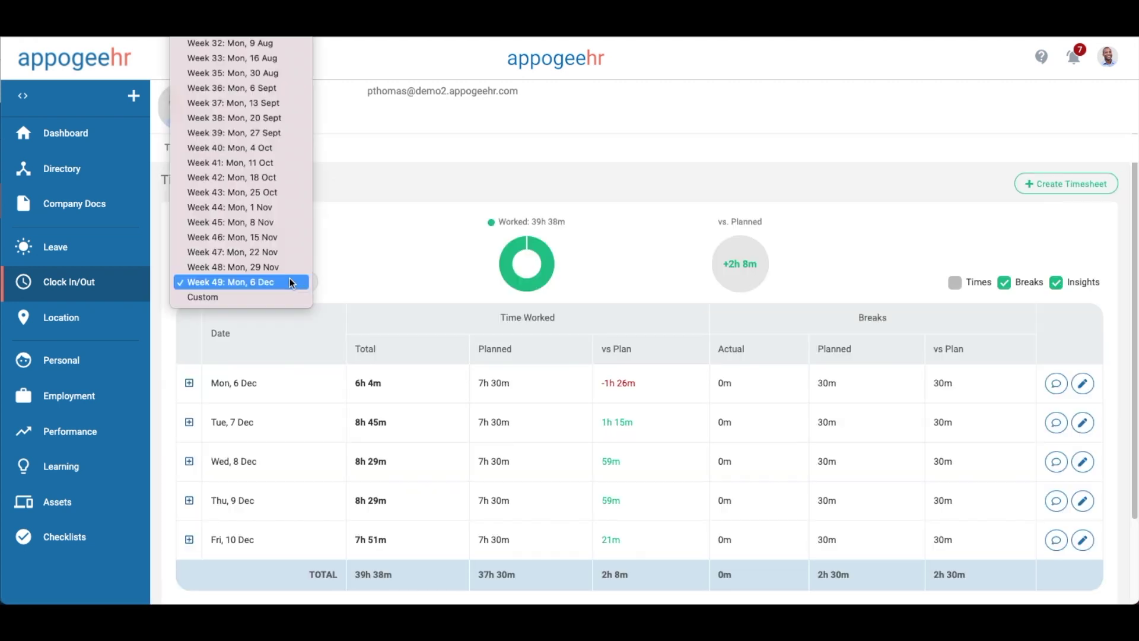
{"action": "left_click", "coordinate": [294, 273]}
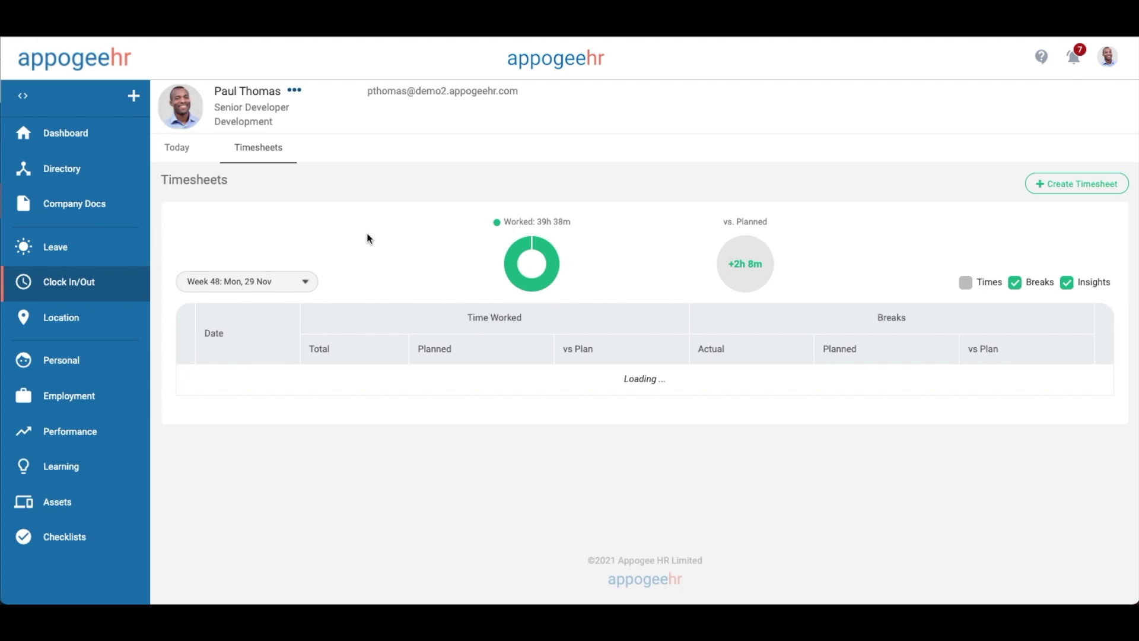
{"action": "scroll", "coordinate": [367, 237], "scroll_direction": "down", "scroll_amount": 1}
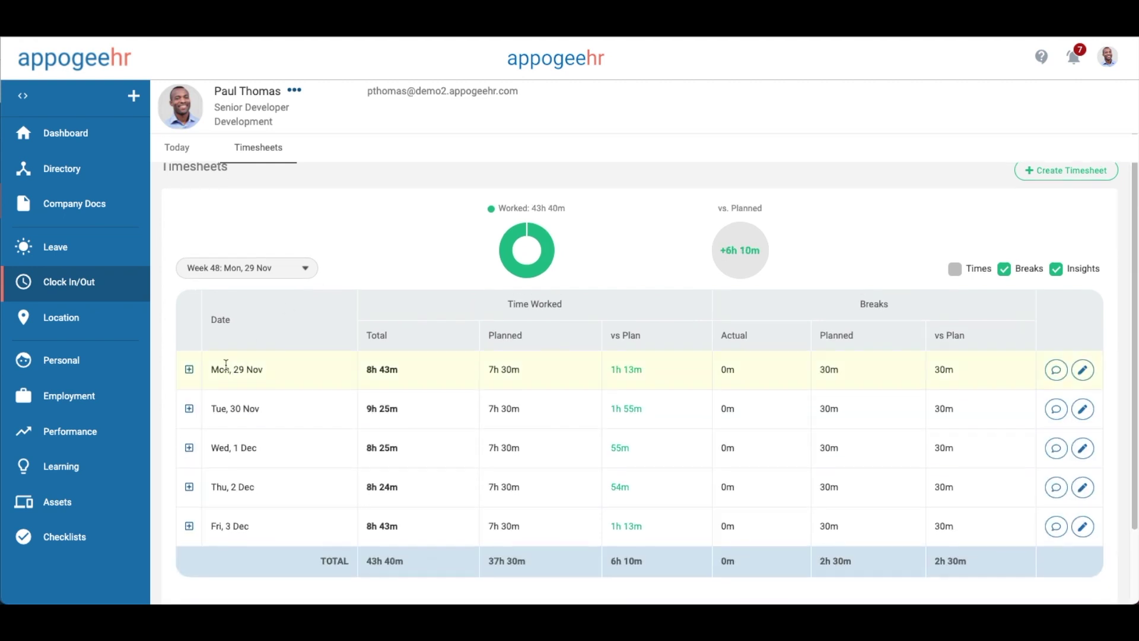
{"action": "left_click", "coordinate": [190, 370]}
{"action": "left_click", "coordinate": [189, 370]}
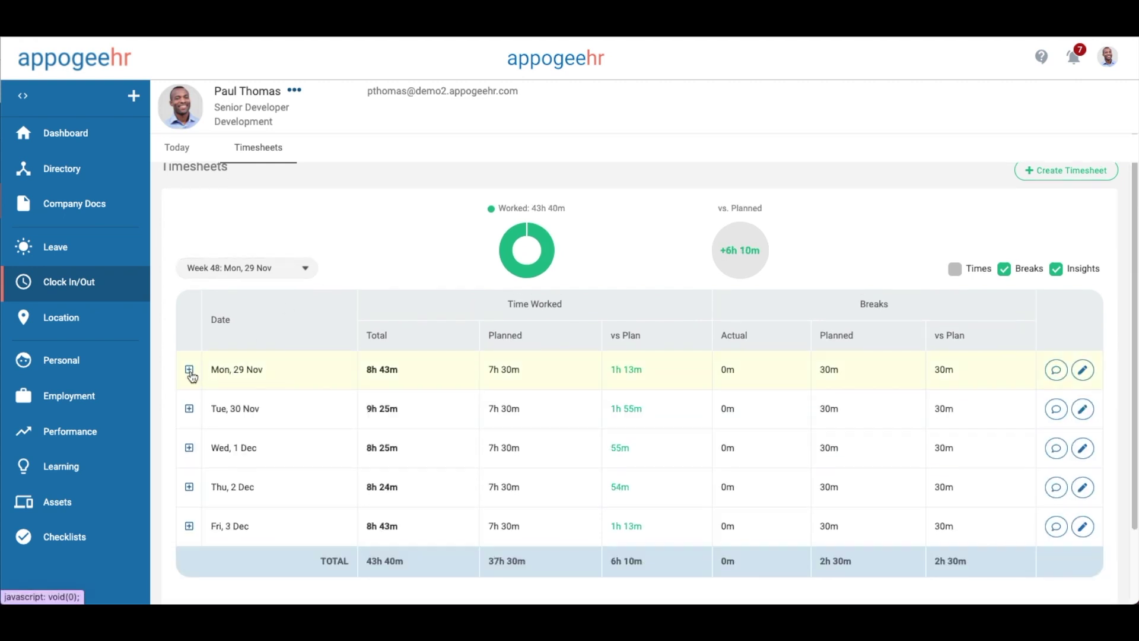
{"action": "scroll", "coordinate": [378, 309], "scroll_direction": "up", "scroll_amount": 1}
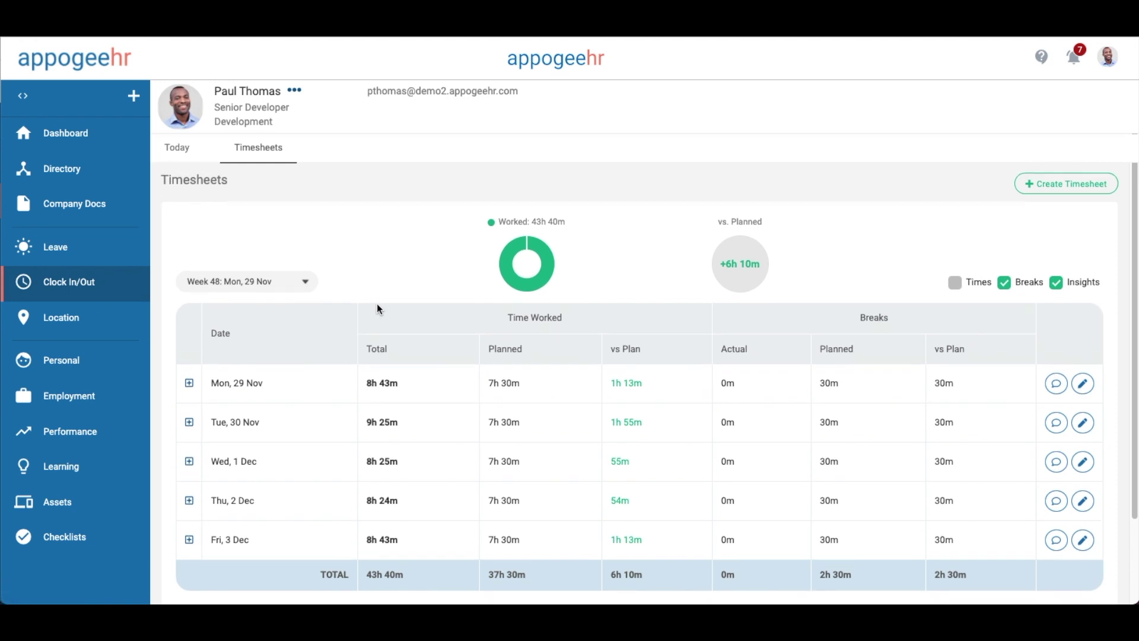
- Inspect the Home booking for Mon 6 Dec in location planning, leaving it unchanged
{"action": "left_click", "coordinate": [110, 321]}
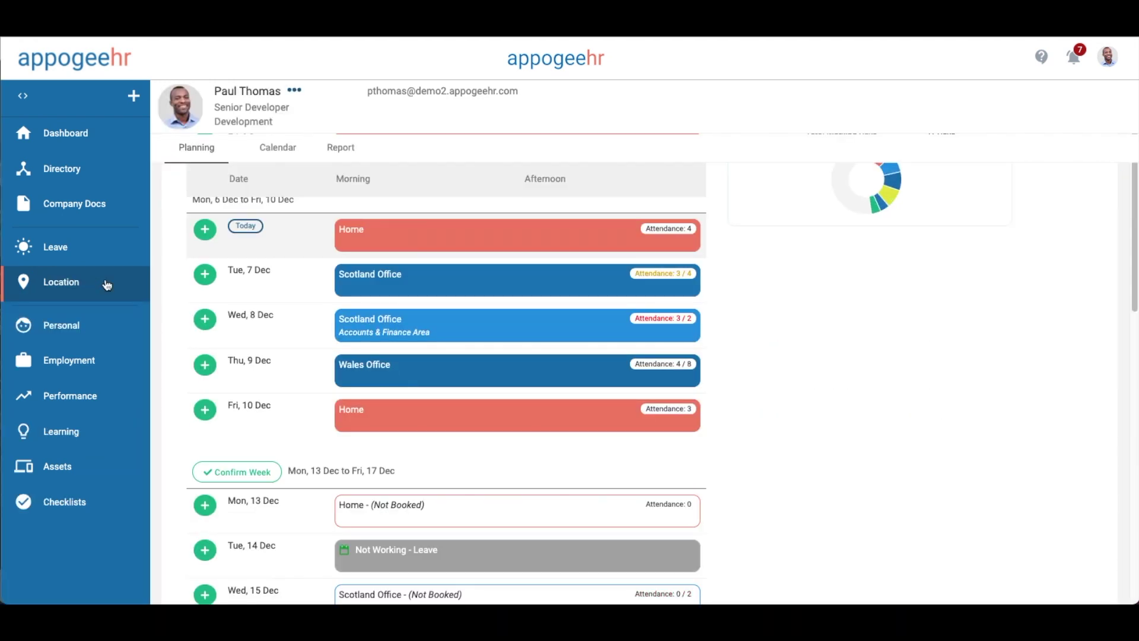
{"action": "left_click", "coordinate": [469, 228]}
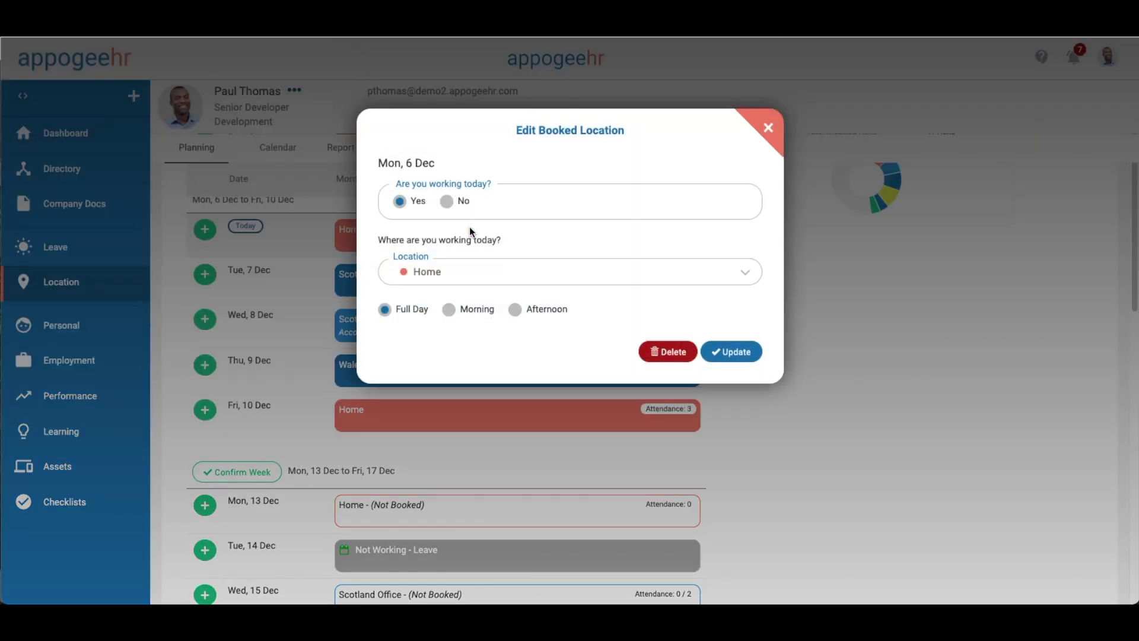
{"action": "left_click", "coordinate": [757, 125]}
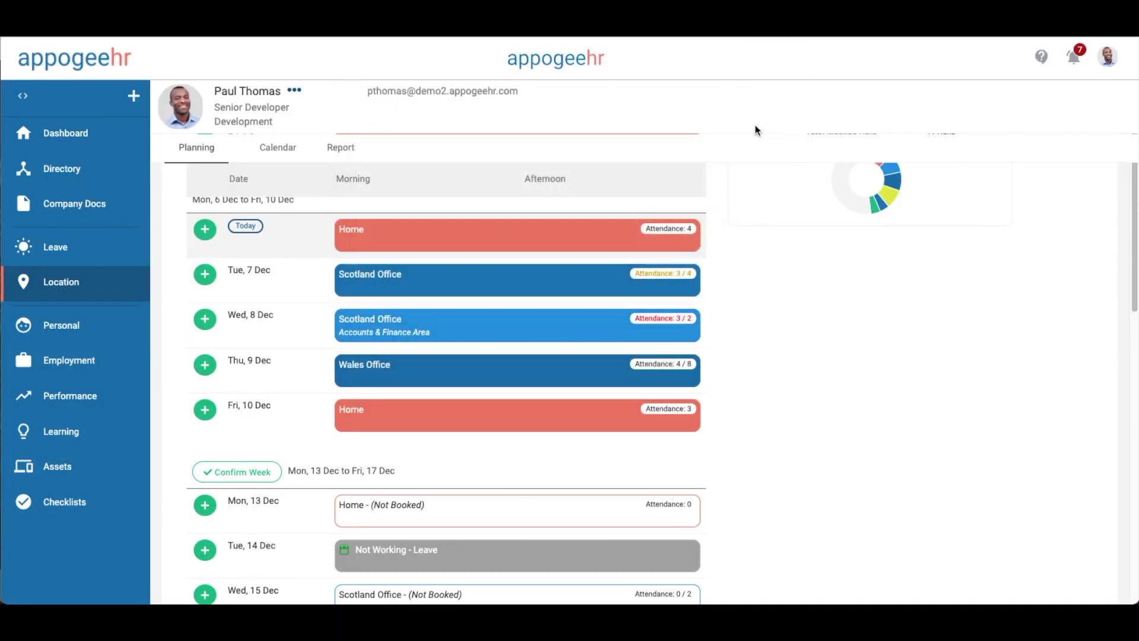
- Filter the December location calendar to All Locations and check Mon 6 Dec attendees
{"action": "left_click", "coordinate": [291, 149]}
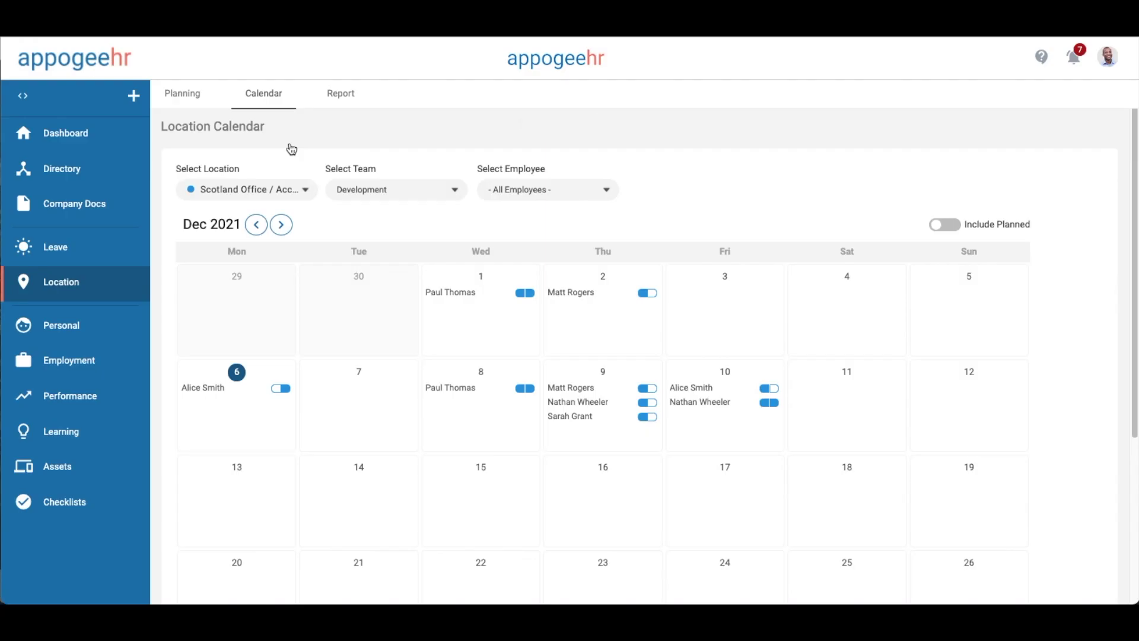
{"action": "left_click", "coordinate": [285, 189]}
{"action": "left_click", "coordinate": [272, 203]}
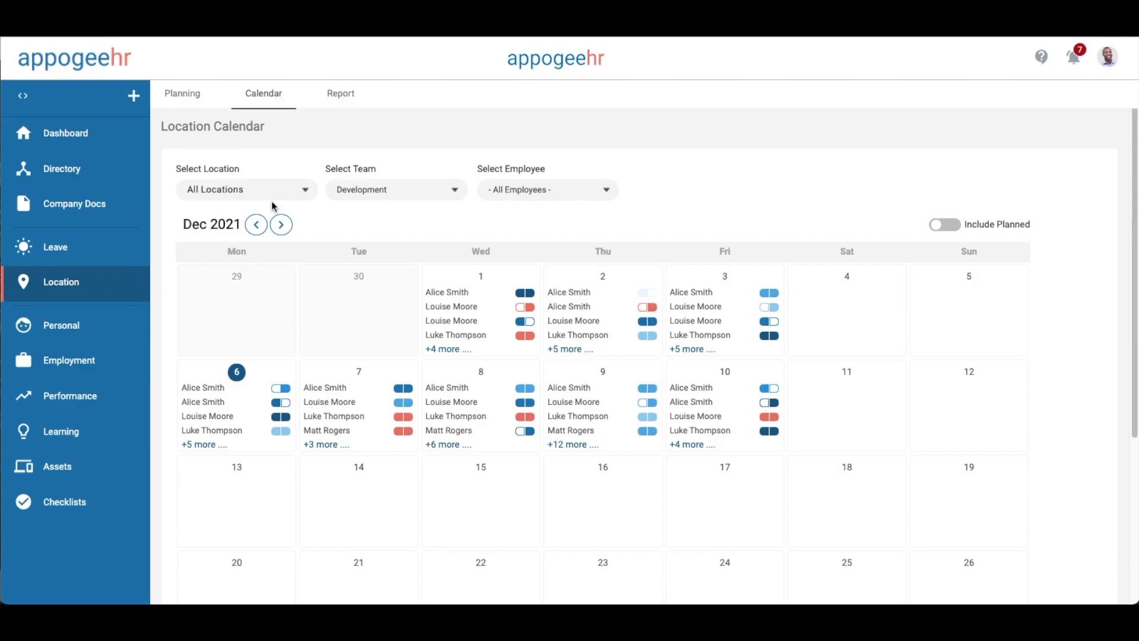
{"action": "left_click", "coordinate": [233, 370]}
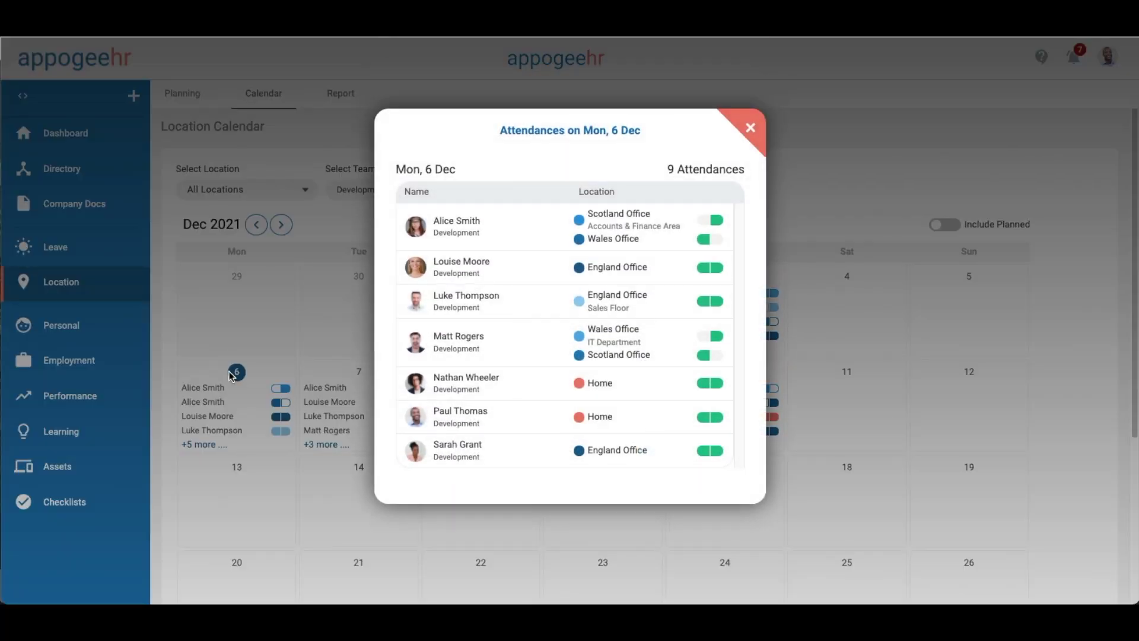
{"action": "left_click", "coordinate": [751, 129]}
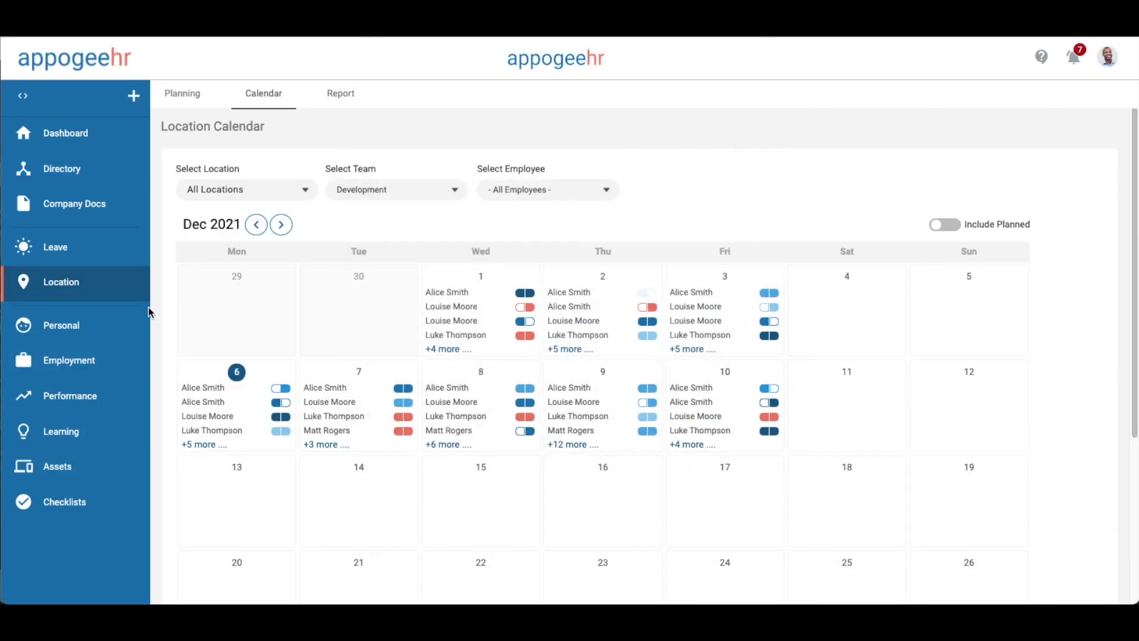
- Browse the personal profile's contacts and basic information to reach the Medical section
{"action": "left_click", "coordinate": [141, 320]}
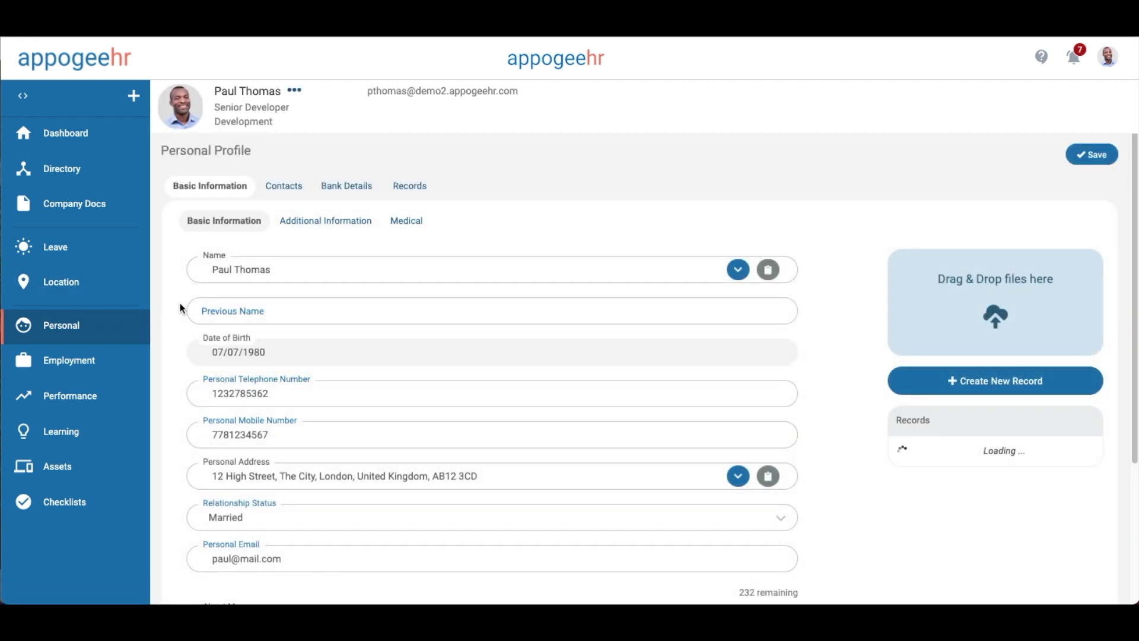
{"action": "scroll", "coordinate": [512, 220], "scroll_direction": "down", "scroll_amount": 1}
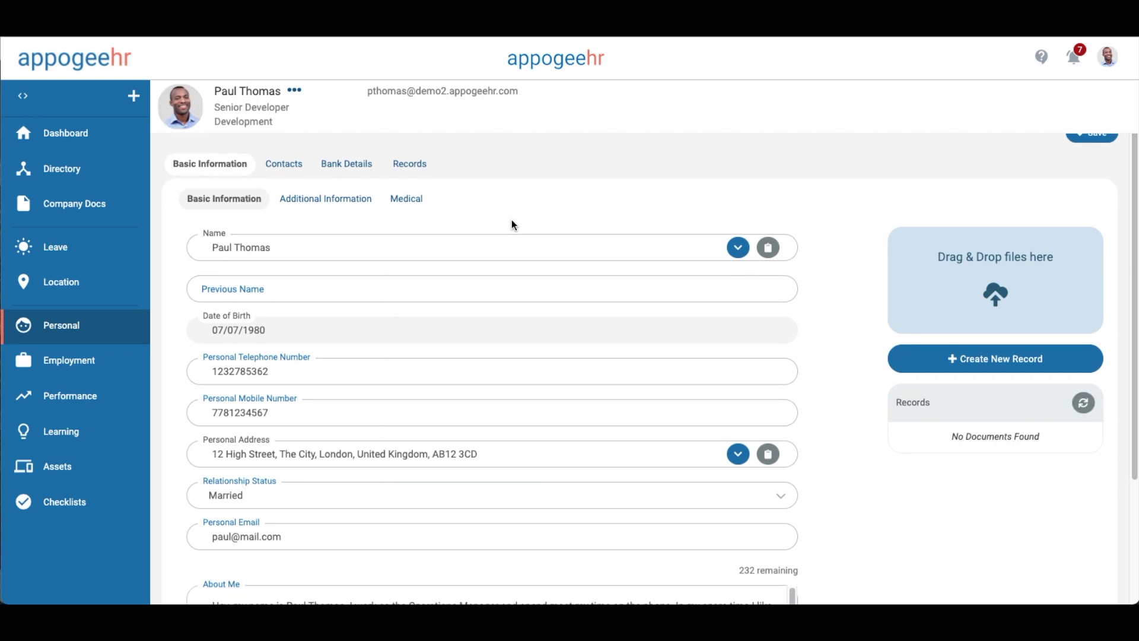
{"action": "left_click", "coordinate": [301, 171]}
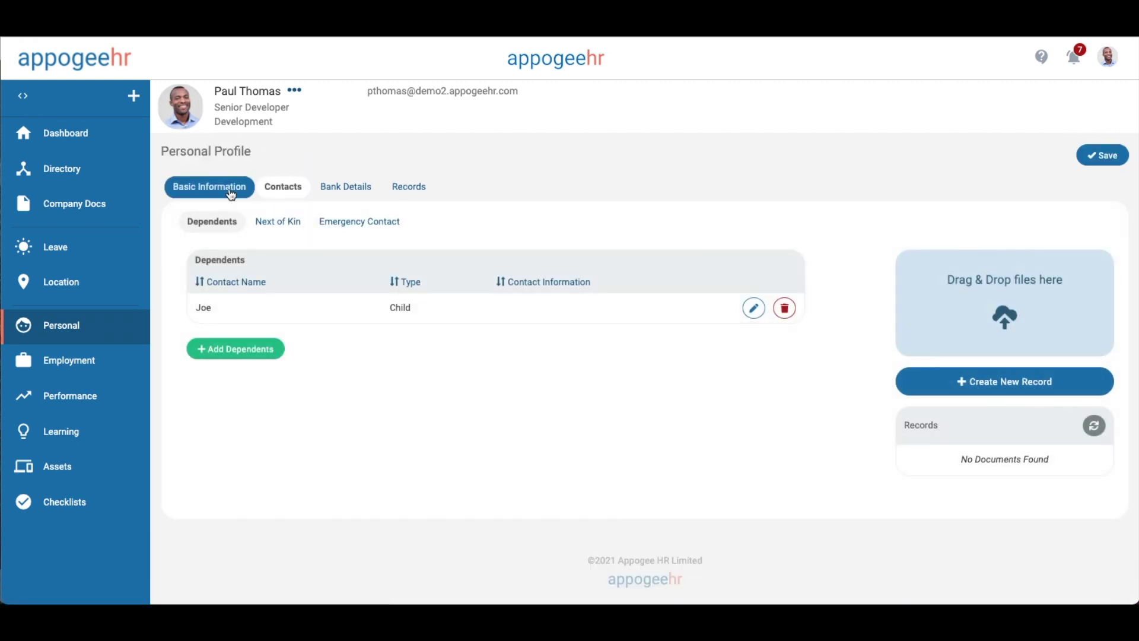
{"action": "left_click", "coordinate": [231, 188]}
{"action": "left_click", "coordinate": [295, 221]}
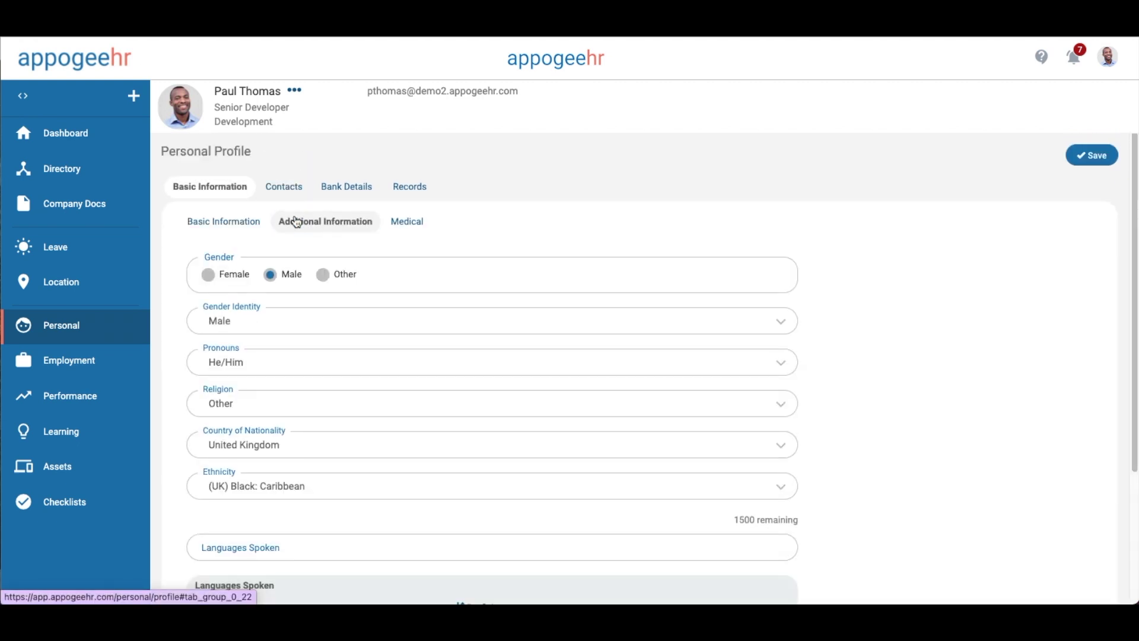
{"action": "left_click", "coordinate": [407, 222]}
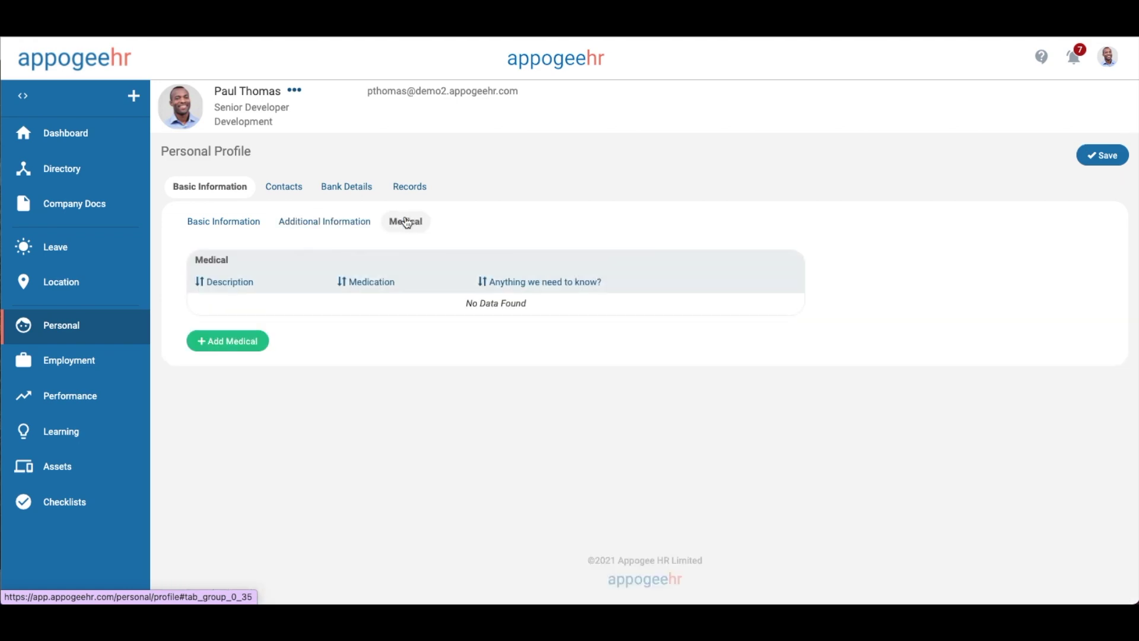
- Add a medical entry for Nut allergy with Epipen as the medication
{"action": "left_click", "coordinate": [241, 343]}
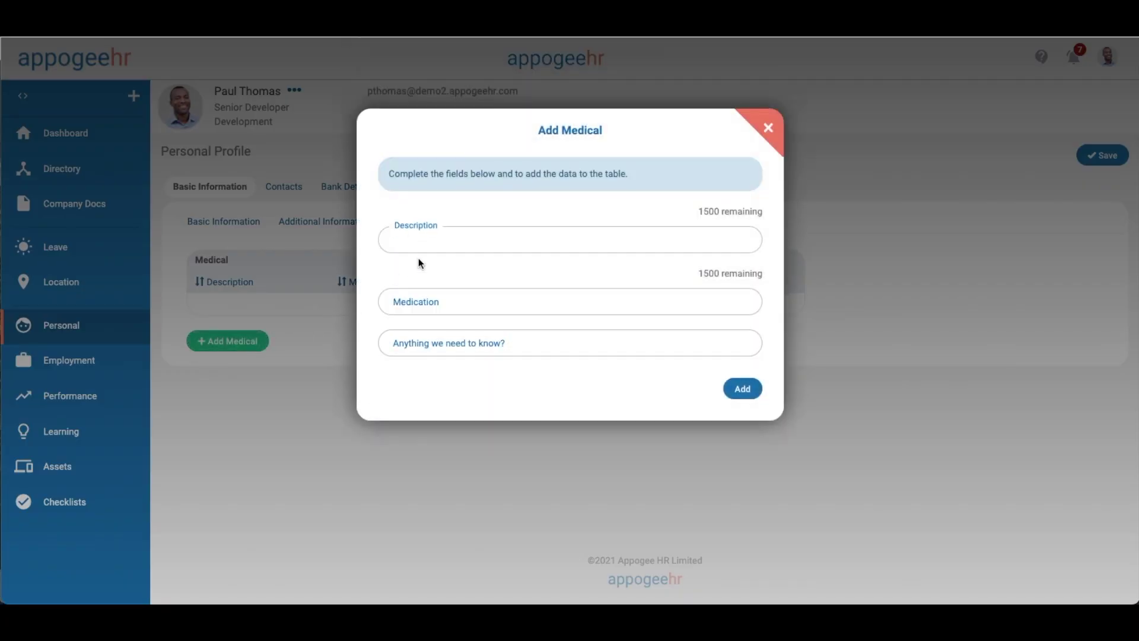
{"action": "type", "text": "Nut allergy"}
{"action": "left_click", "coordinate": [415, 302]}
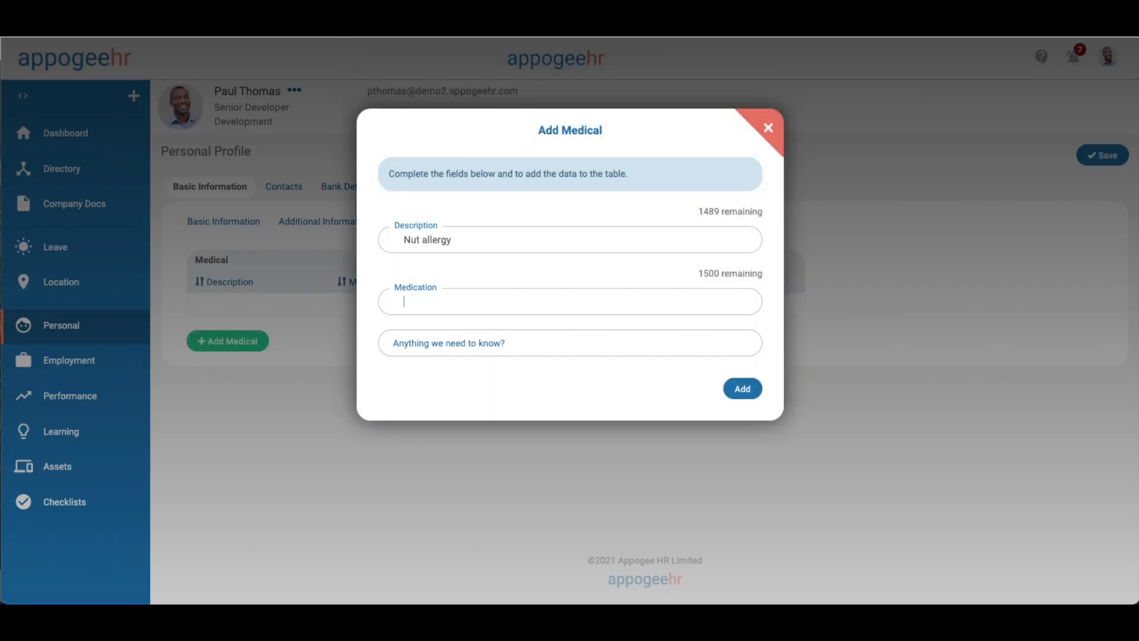
{"action": "type", "text": "Epipen"}
{"action": "left_click", "coordinate": [743, 389]}
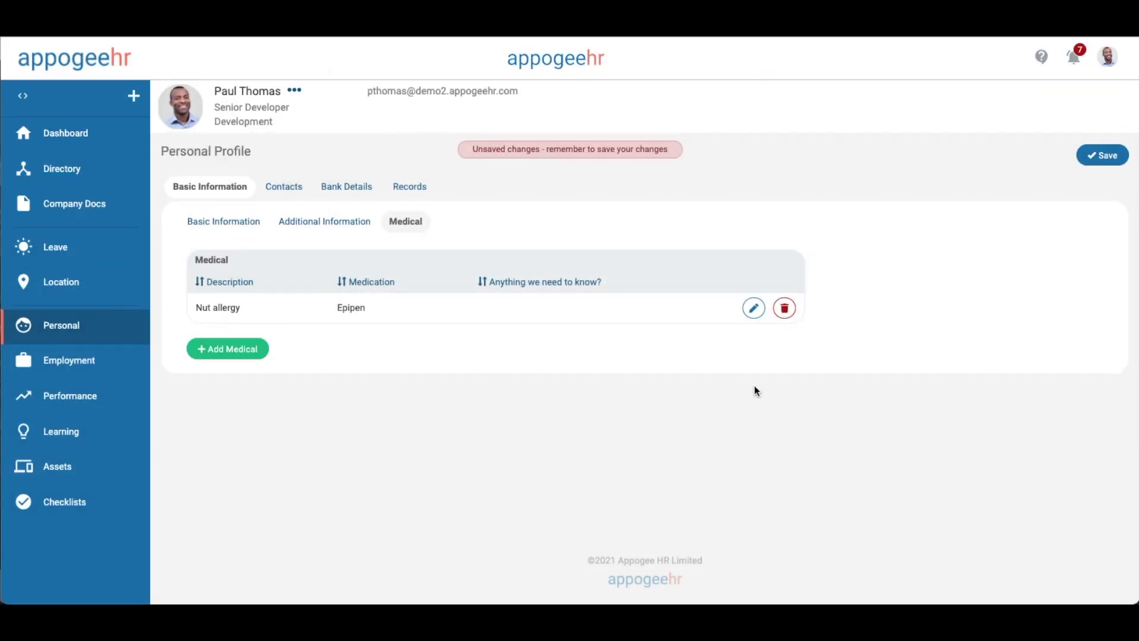
- Reveal the bank name and account holder, save the profile, and open Employment
{"action": "left_click", "coordinate": [360, 191]}
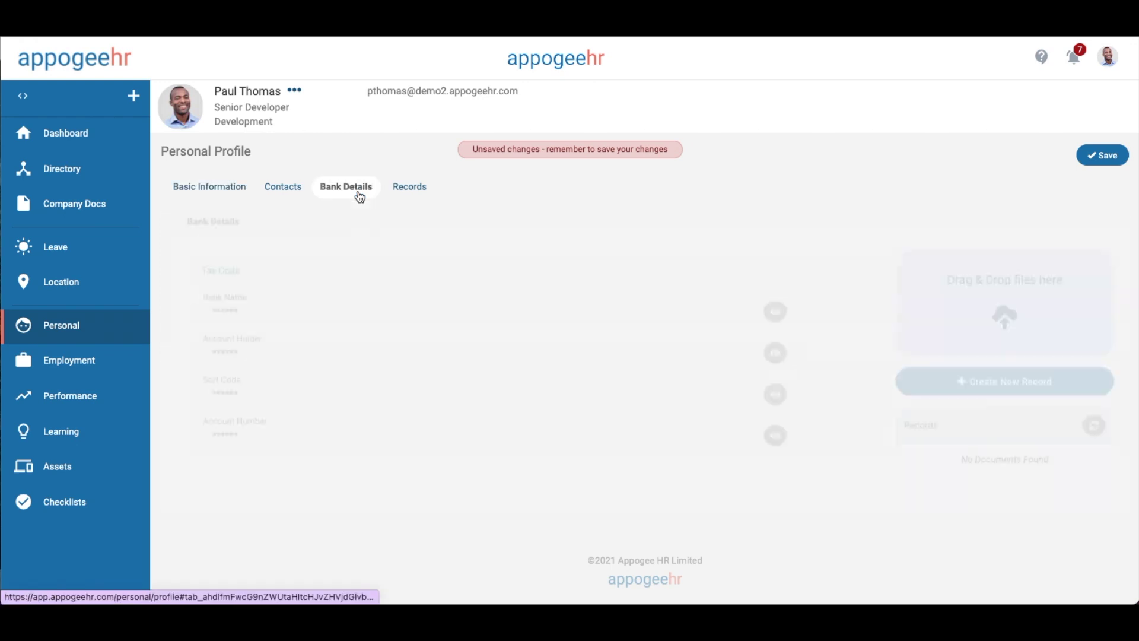
{"action": "left_click", "coordinate": [775, 311]}
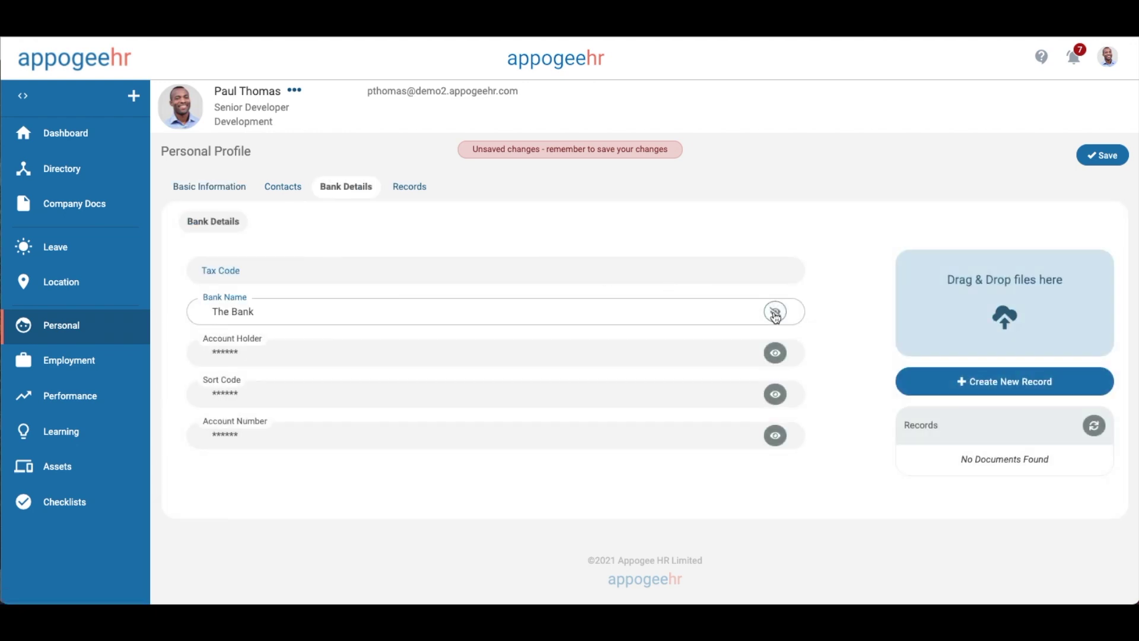
{"action": "left_click", "coordinate": [775, 353]}
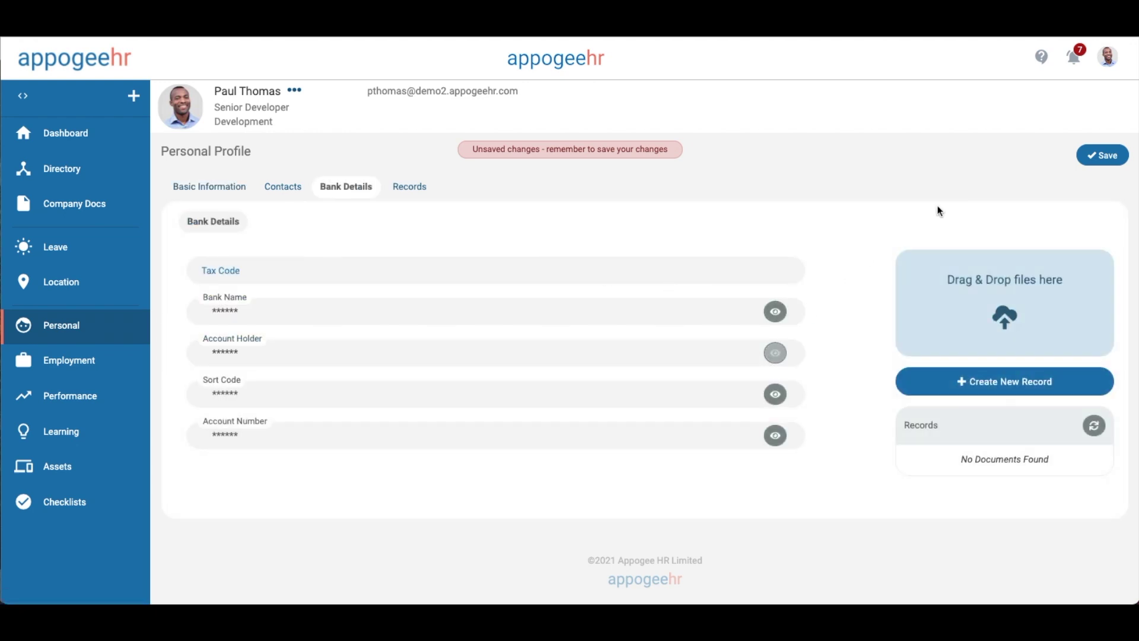
{"action": "left_click", "coordinate": [1095, 159]}
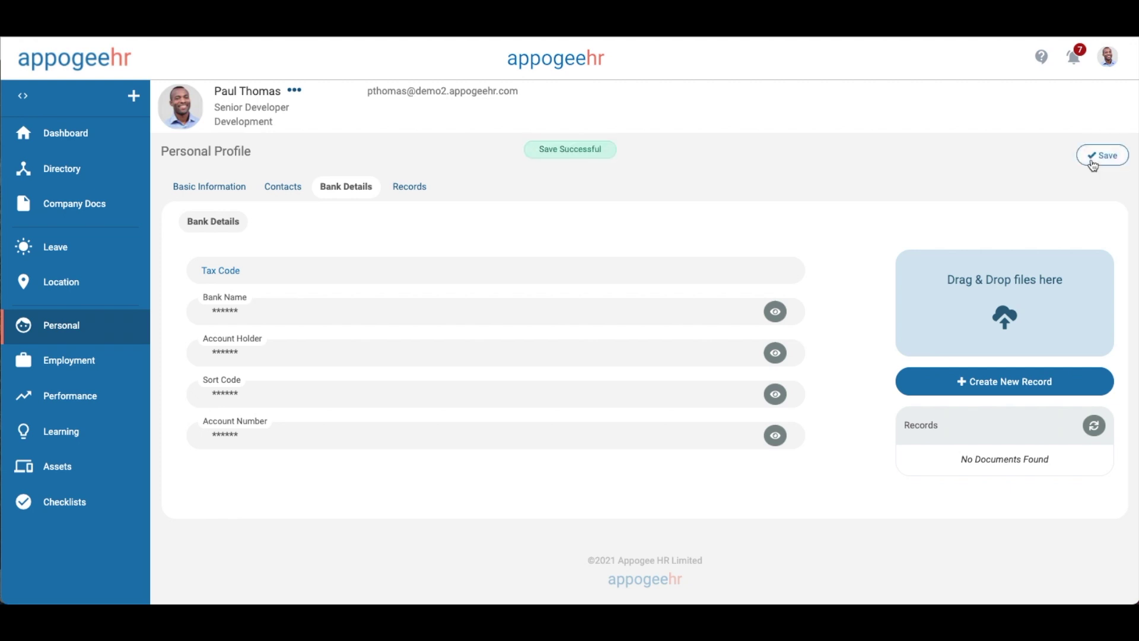
{"action": "left_click", "coordinate": [109, 360]}
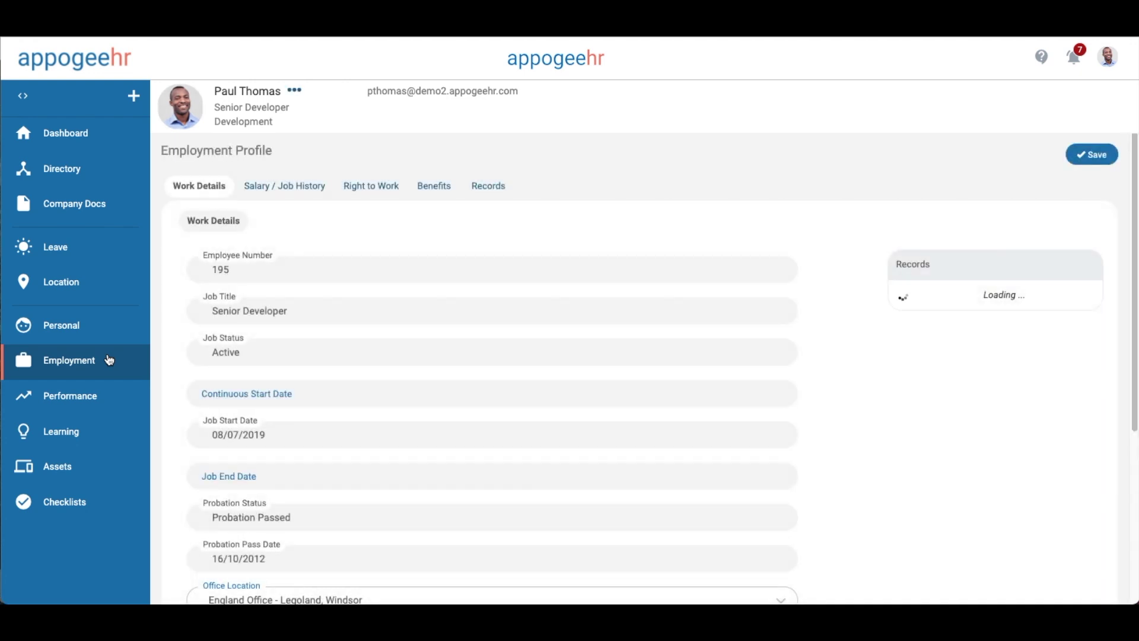
- Scroll through the Records folders like Work Details and Right to Work, then open Performance Reviews
{"action": "left_click", "coordinate": [492, 186]}
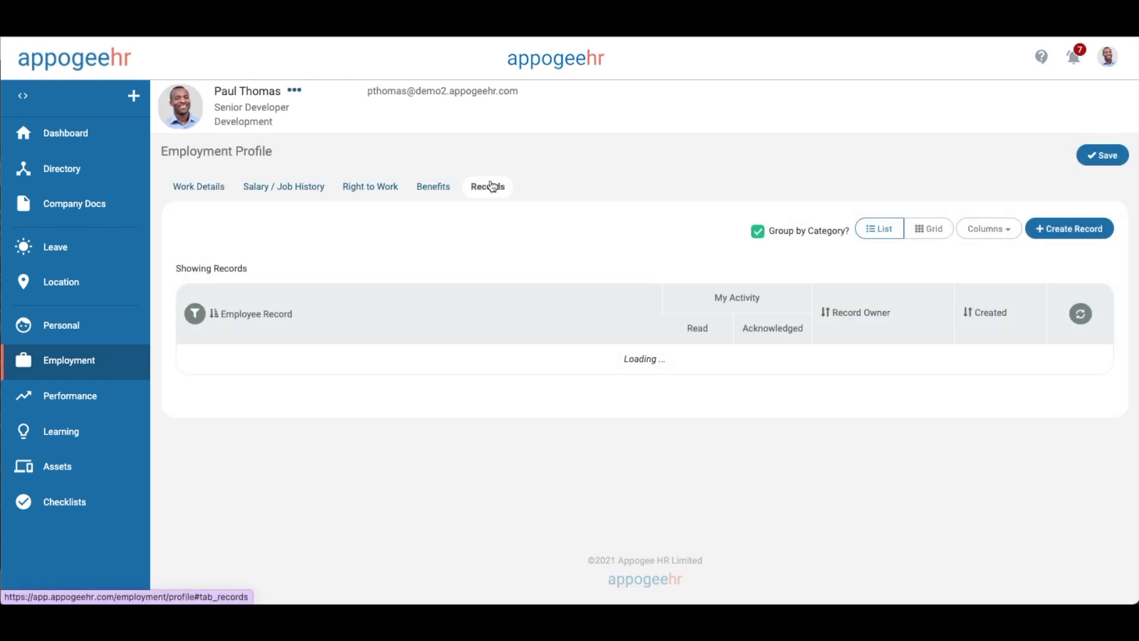
{"action": "scroll", "coordinate": [488, 199], "scroll_direction": "down", "scroll_amount": 3}
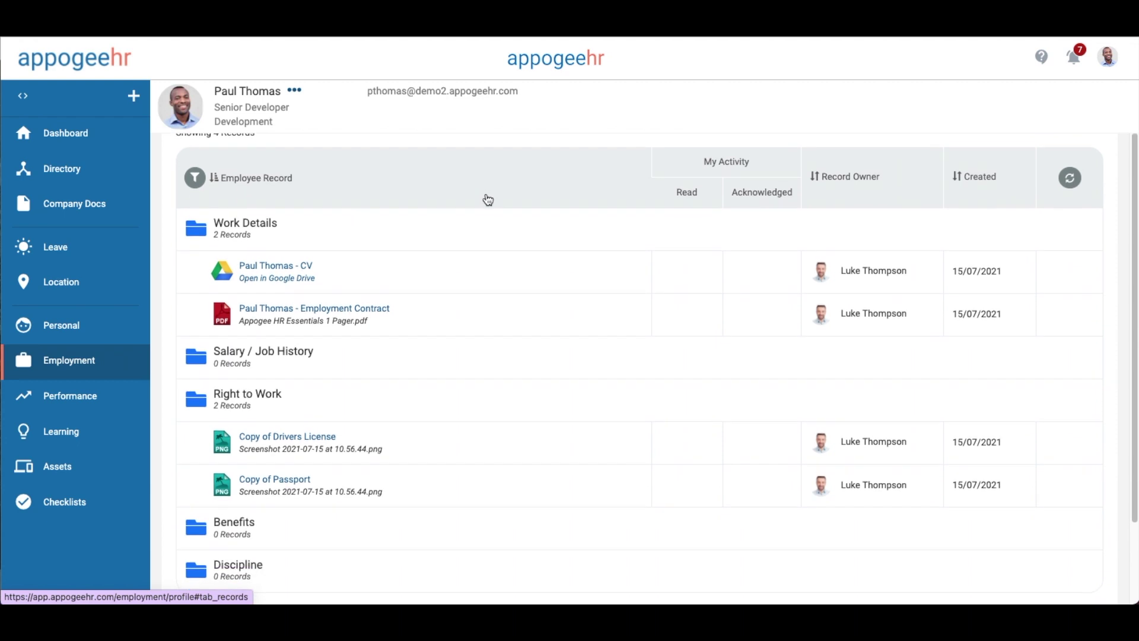
{"action": "scroll", "coordinate": [487, 198], "scroll_direction": "down", "scroll_amount": 1}
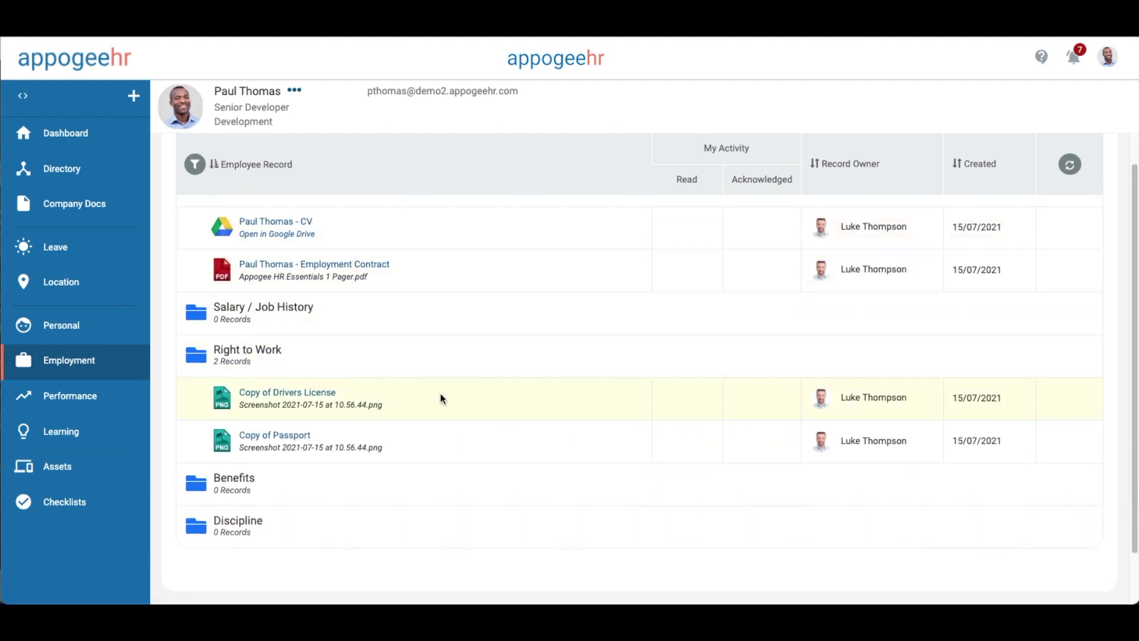
{"action": "scroll", "coordinate": [483, 381], "scroll_direction": "down", "scroll_amount": 2}
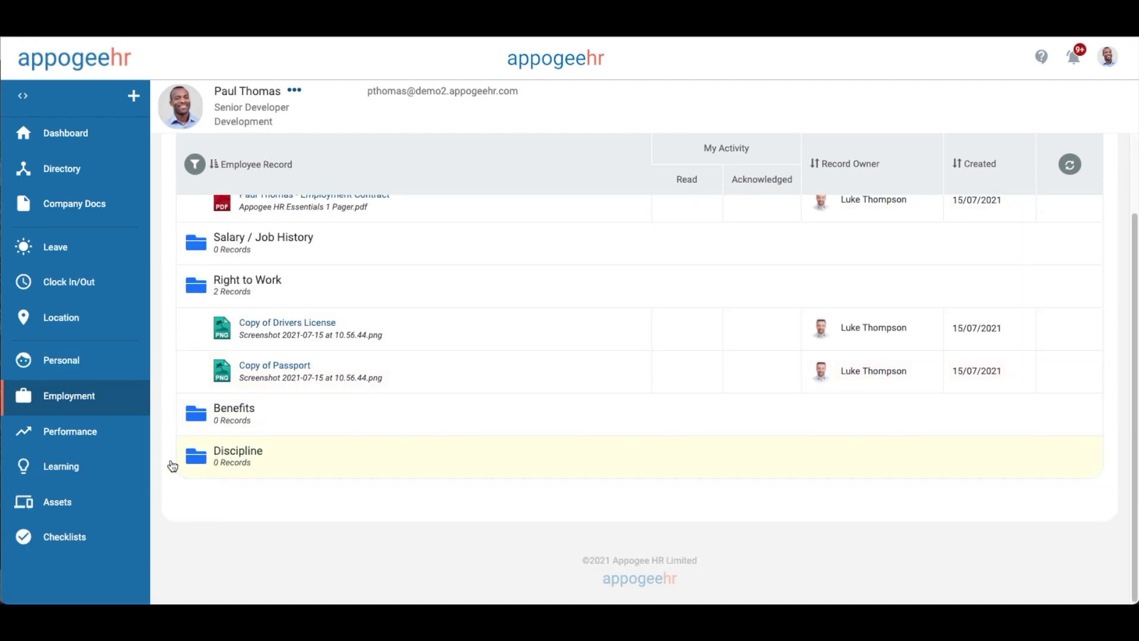
{"action": "left_click", "coordinate": [89, 443]}
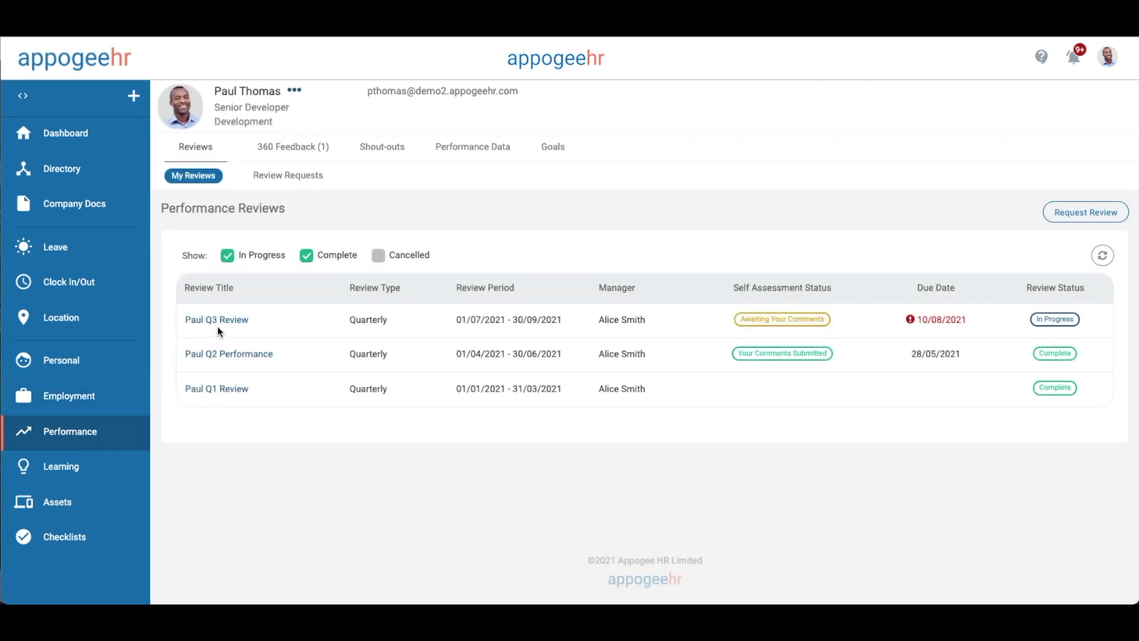
- Open the Q3 review self-assessment and scroll down to its Save as Draft and Submit buttons
{"action": "left_click", "coordinate": [224, 320]}
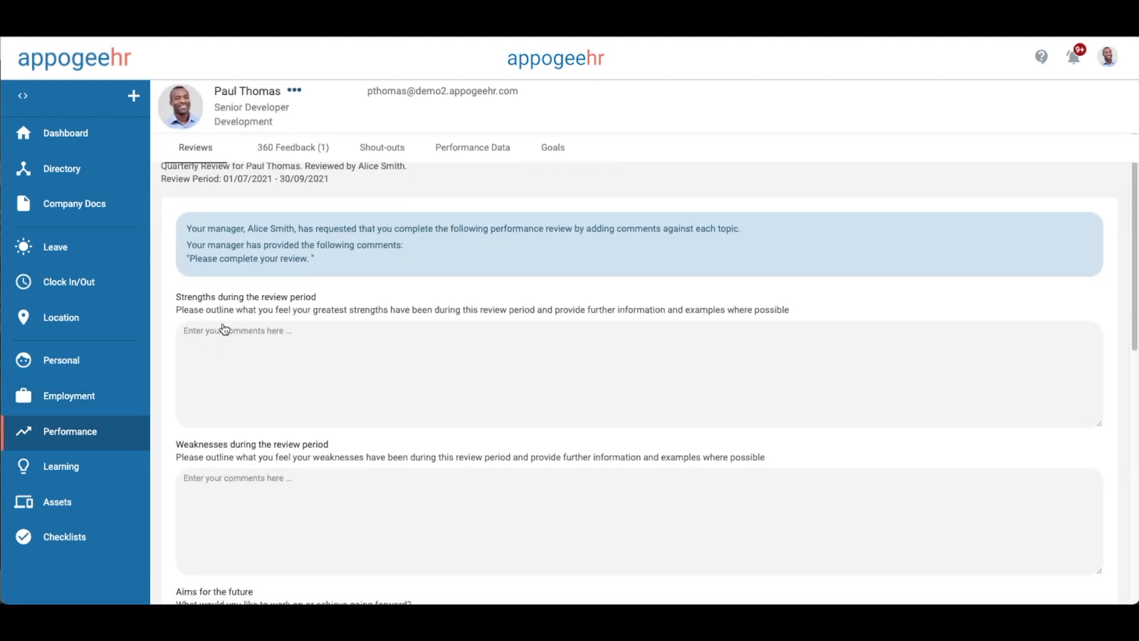
{"action": "scroll", "coordinate": [223, 324], "scroll_direction": "down", "scroll_amount": 2}
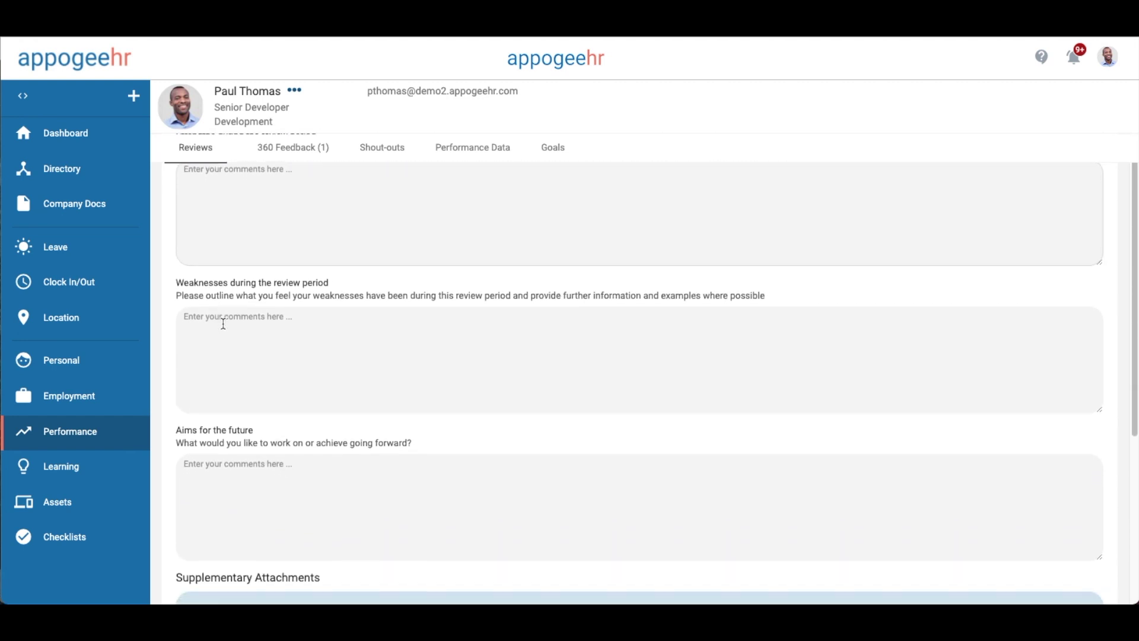
{"action": "left_click", "coordinate": [223, 323]}
{"action": "scroll", "coordinate": [223, 323], "scroll_direction": "down", "scroll_amount": 5}
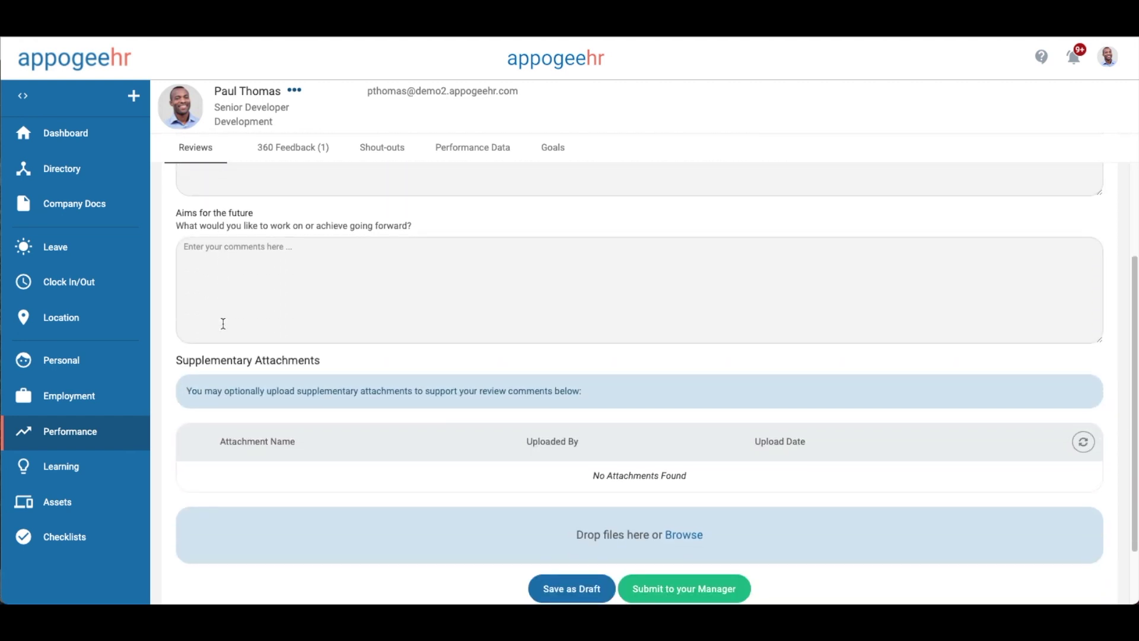
{"action": "scroll", "coordinate": [223, 323], "scroll_direction": "down", "scroll_amount": 2}
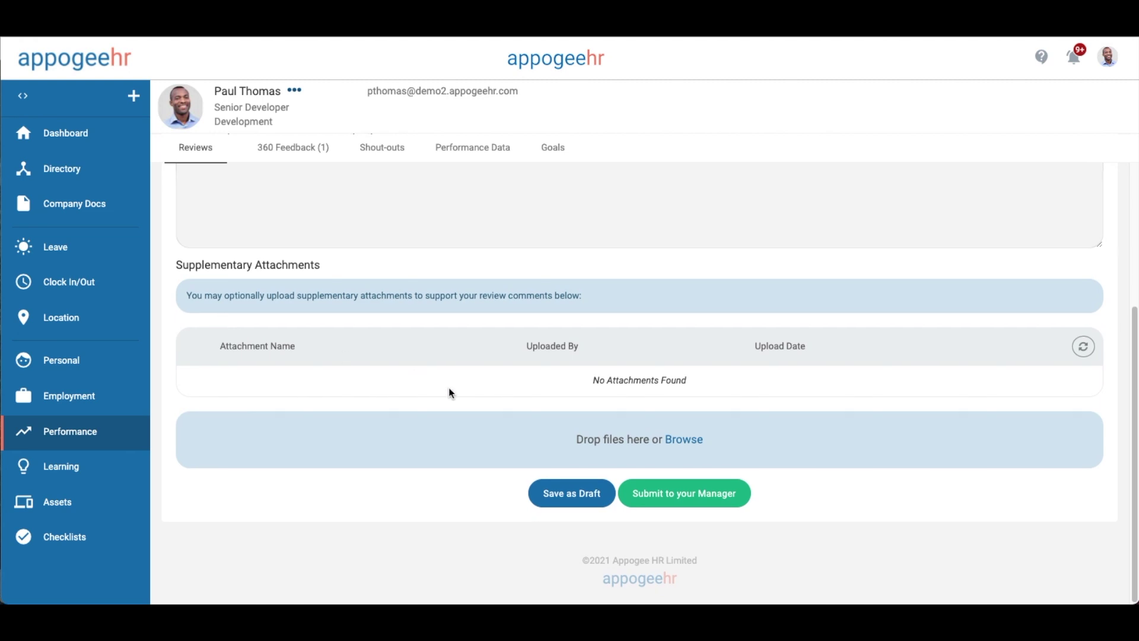
- Preview the Give Feedback form for the pending 360 request due 13/12/2021
{"action": "left_click", "coordinate": [329, 156]}
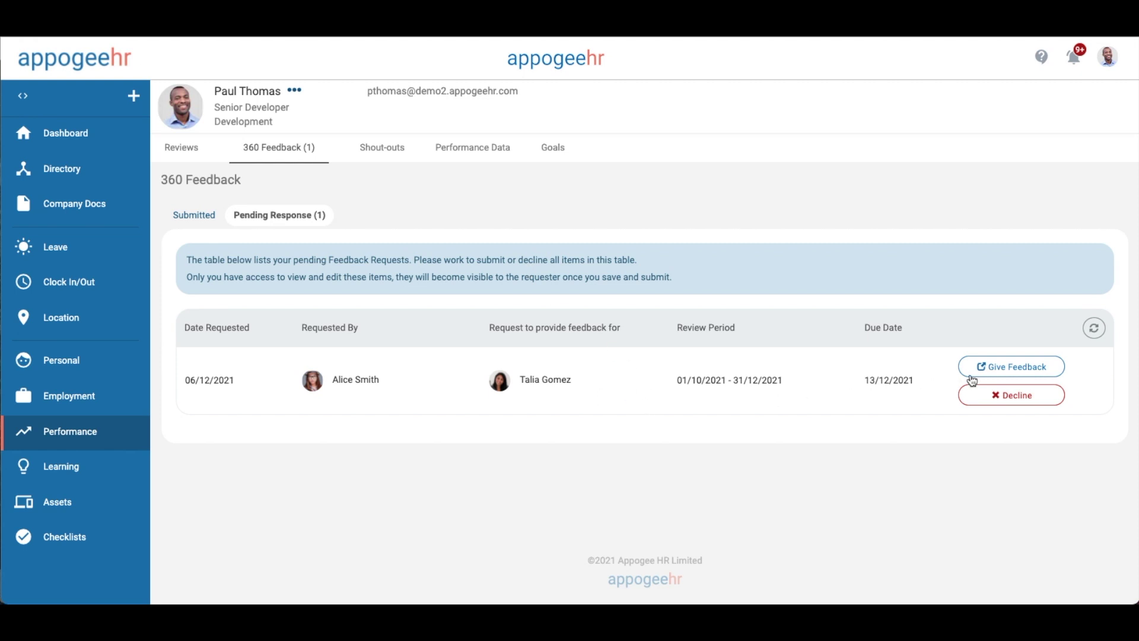
{"action": "left_click", "coordinate": [992, 368]}
{"action": "scroll", "coordinate": [991, 366], "scroll_direction": "down", "scroll_amount": 3}
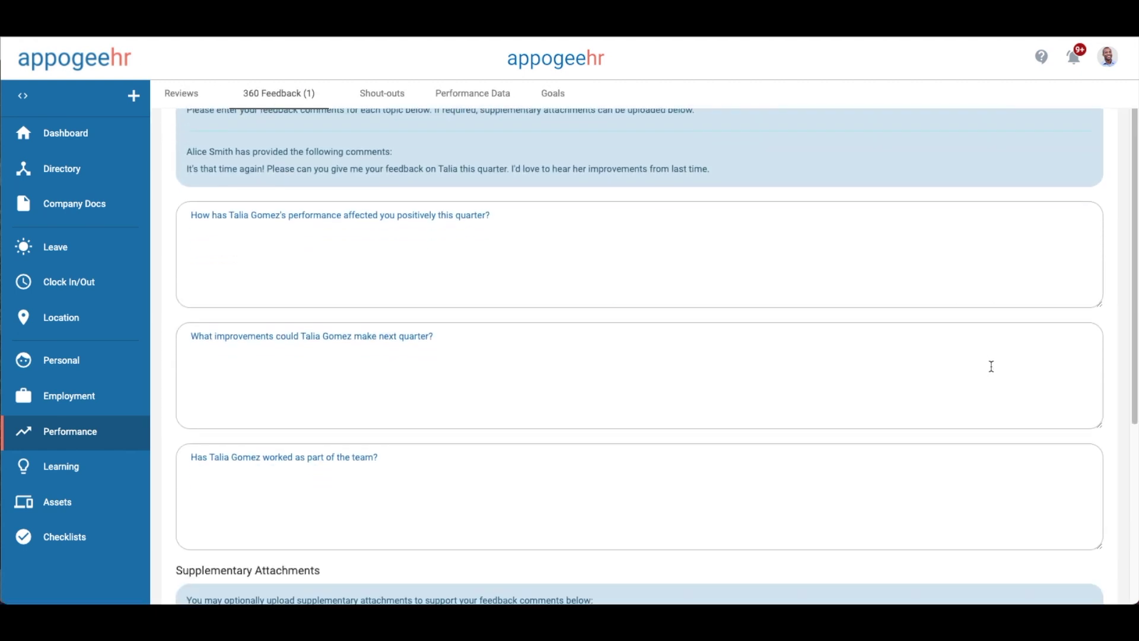
{"action": "scroll", "coordinate": [991, 366], "scroll_direction": "down", "scroll_amount": 5}
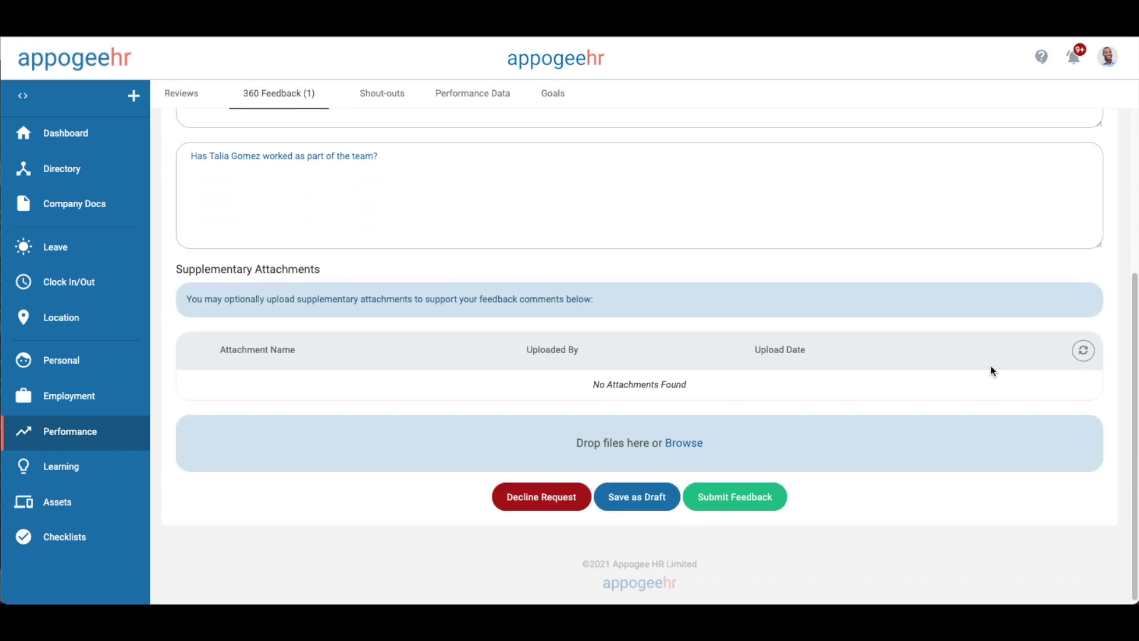
{"action": "scroll", "coordinate": [992, 371], "scroll_direction": "up", "scroll_amount": 8}
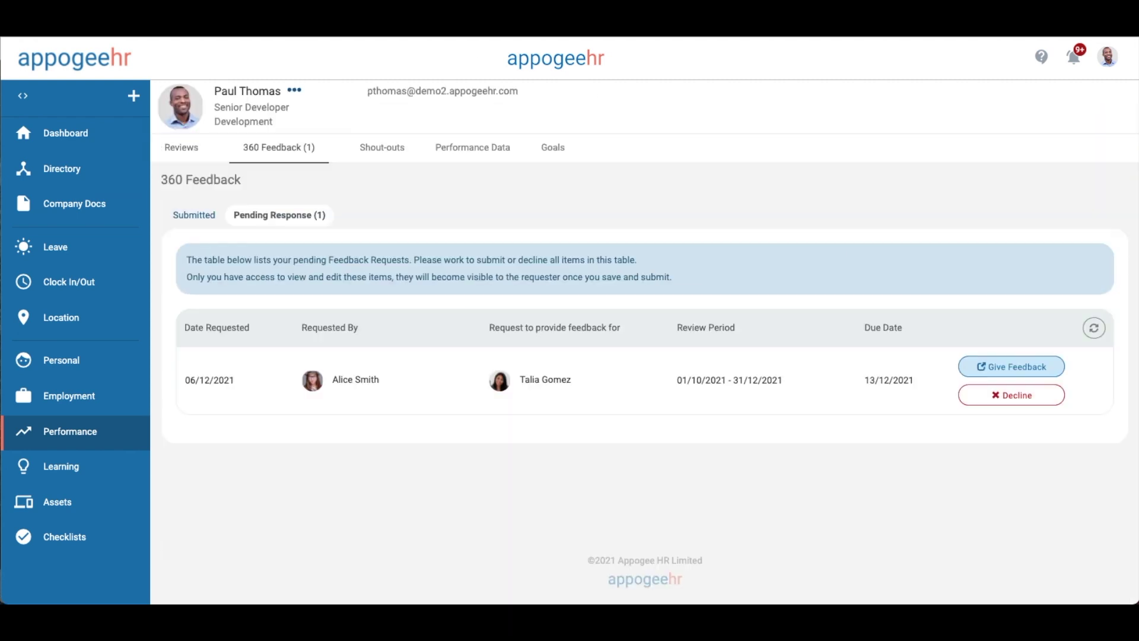
- In the FY 2021/22 Forecast & Budget goal, raise Collate budget requirements from 4 to 5
{"action": "left_click", "coordinate": [552, 153]}
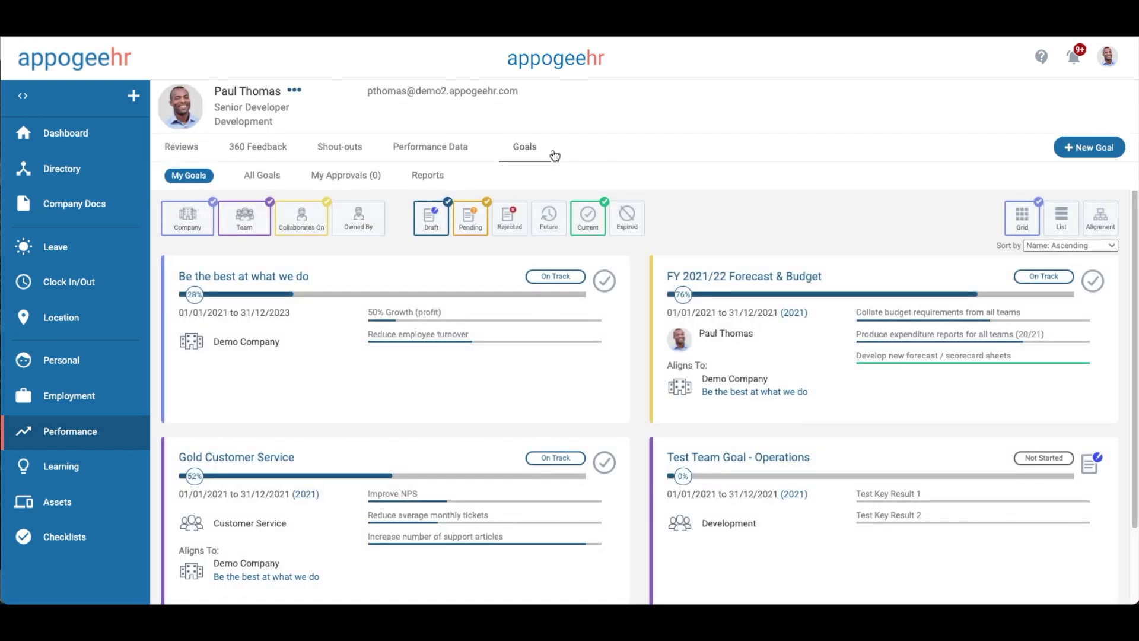
{"action": "left_click", "coordinate": [712, 278]}
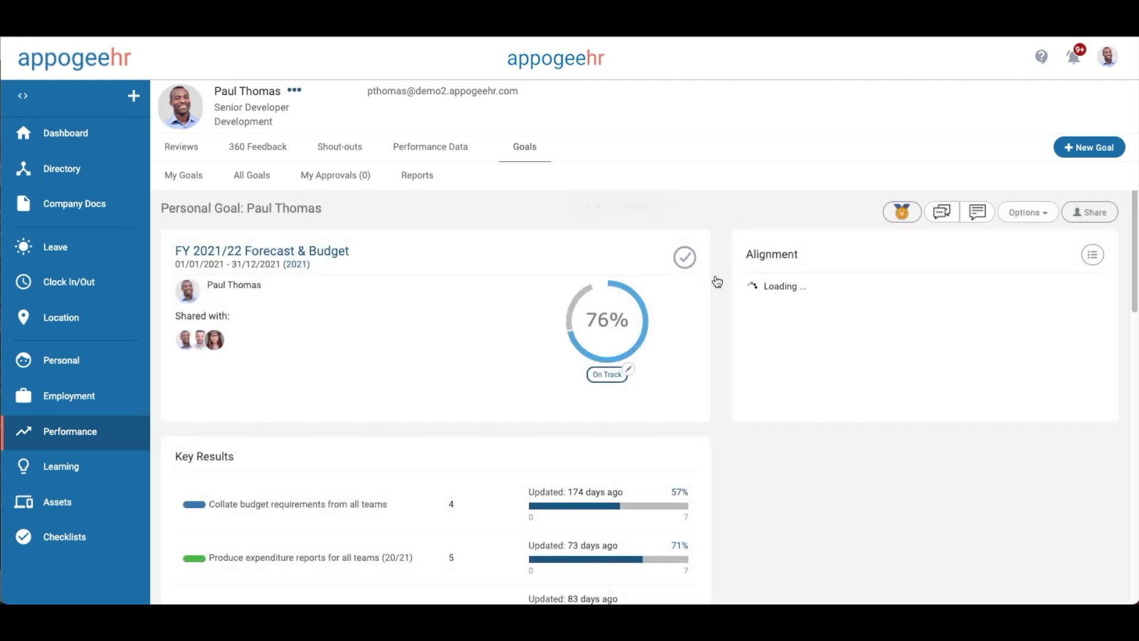
{"action": "scroll", "coordinate": [717, 282], "scroll_direction": "down", "scroll_amount": 4}
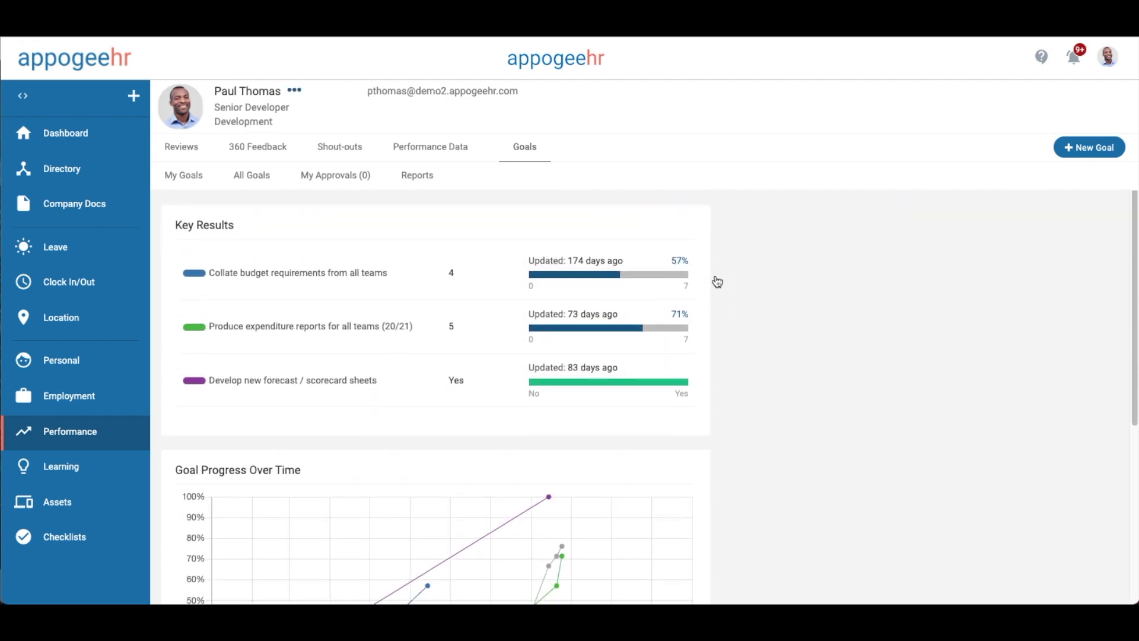
{"action": "left_click", "coordinate": [448, 260]}
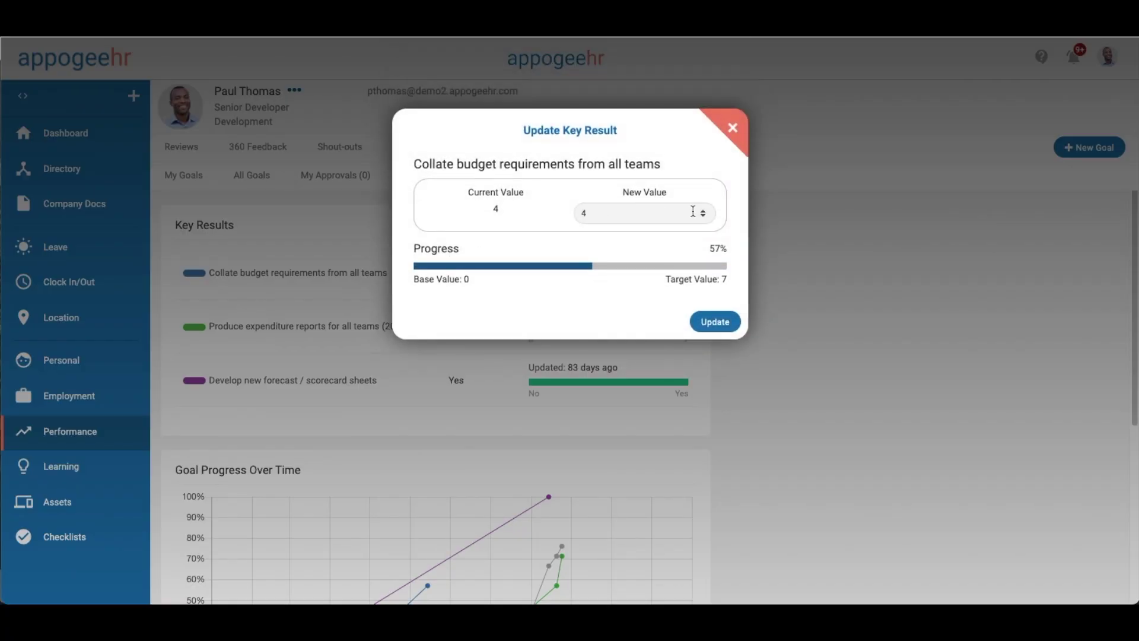
{"action": "left_click", "coordinate": [706, 214]}
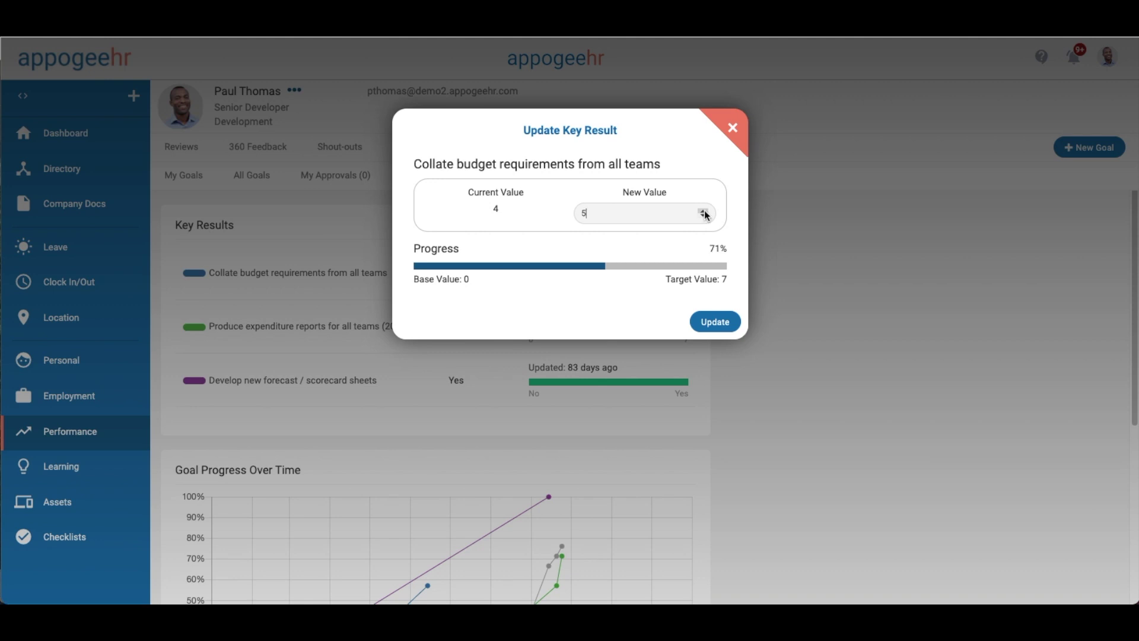
{"action": "left_click", "coordinate": [721, 315]}
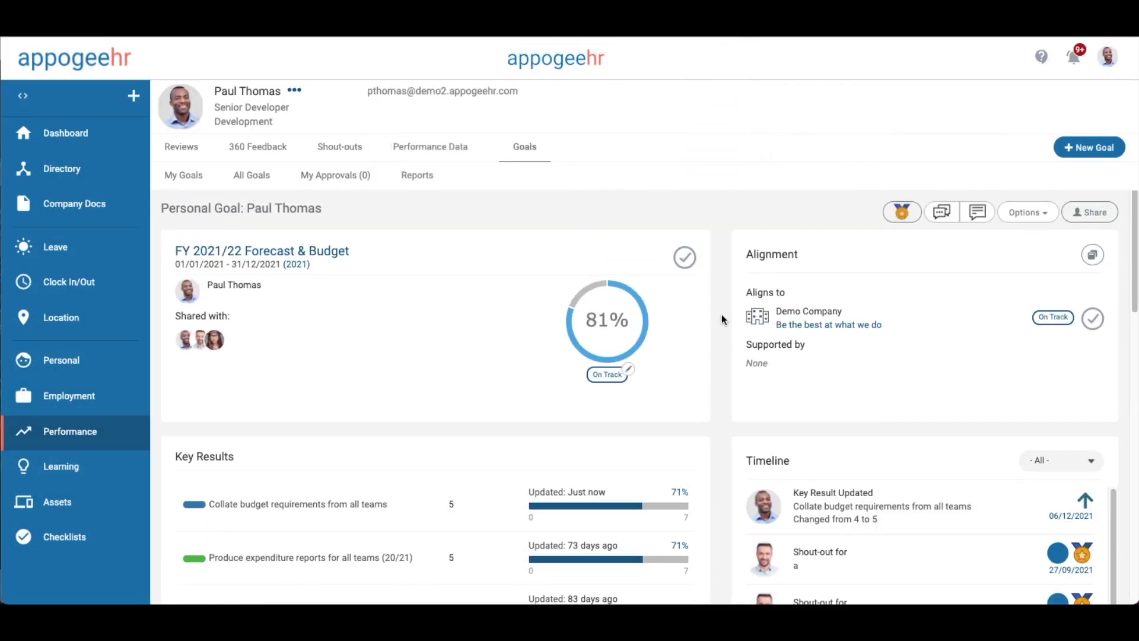
- Show all goals as a fully expanded alignment chart
{"action": "left_click", "coordinate": [238, 178]}
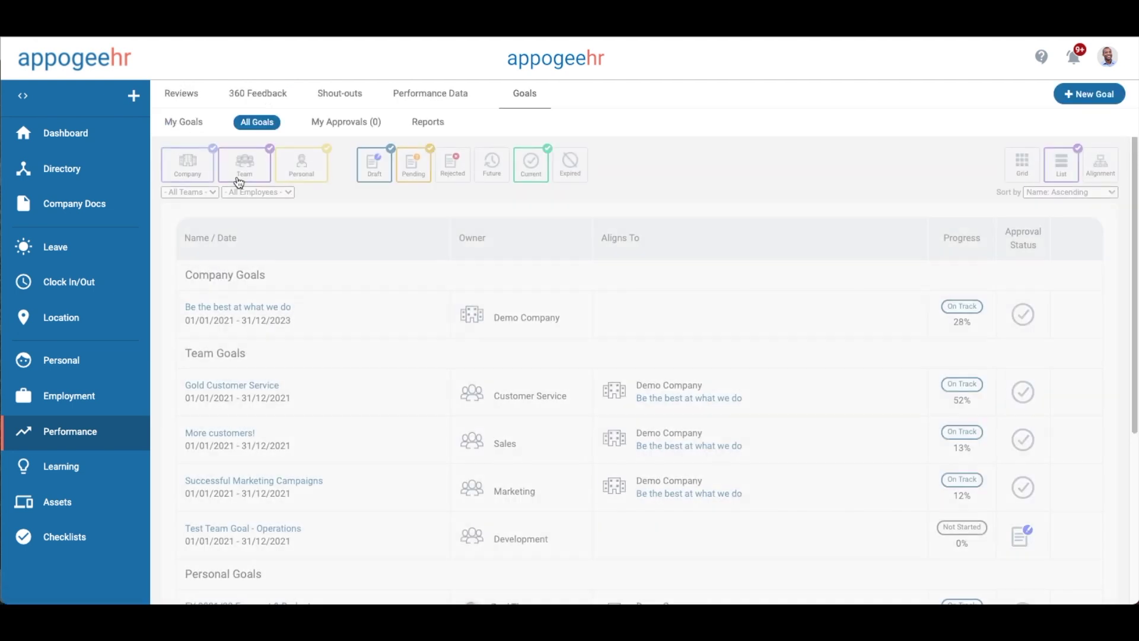
{"action": "left_click", "coordinate": [1098, 155]}
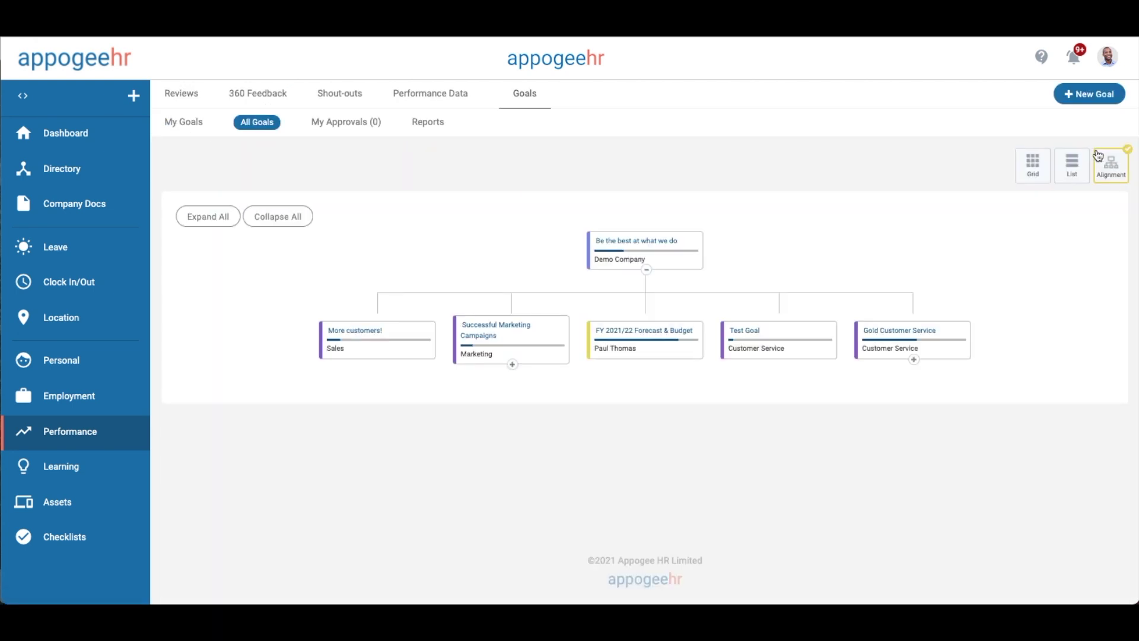
{"action": "left_click", "coordinate": [208, 217]}
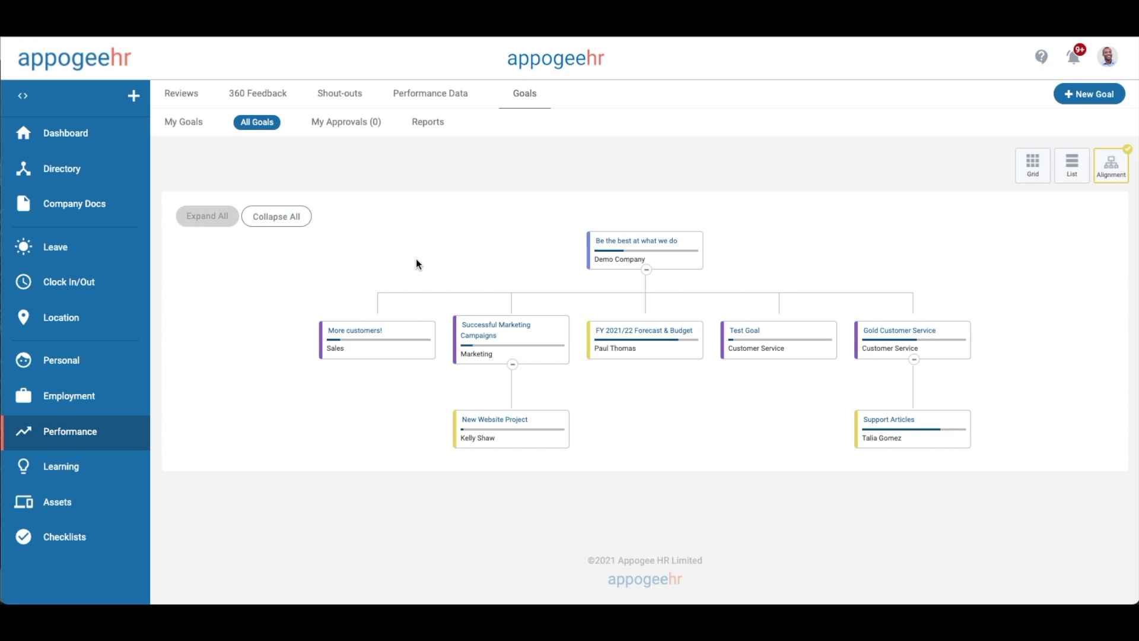
{"action": "left_click", "coordinate": [348, 100]}
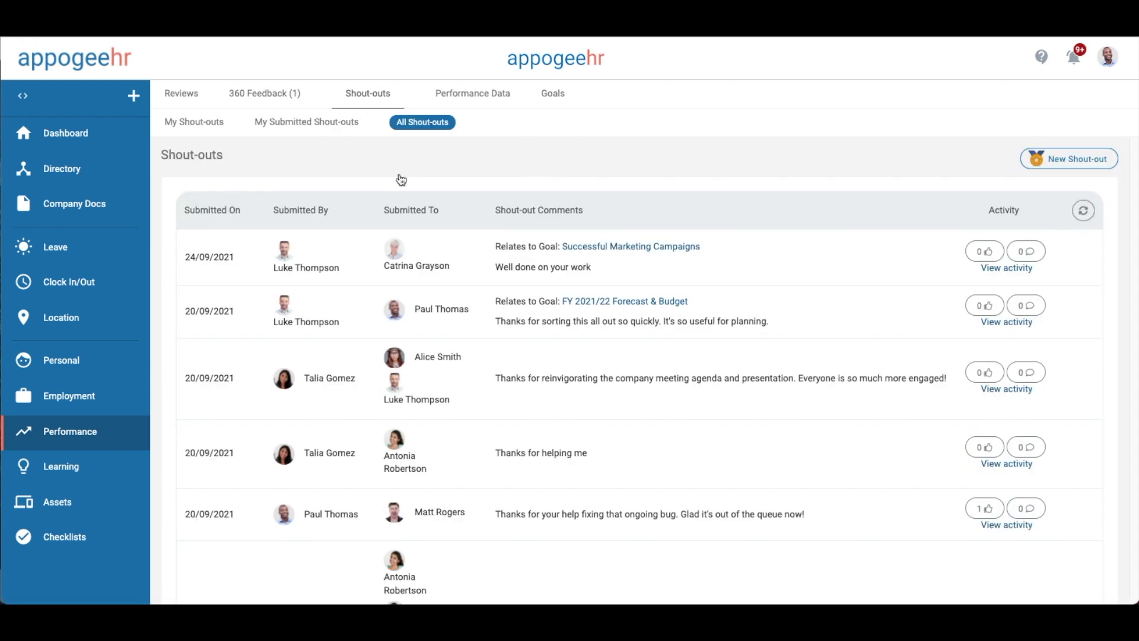
- Like the first and company meeting agenda shout-outs, commenting 'Great work guys!' on the latter
{"action": "left_click", "coordinate": [988, 254]}
{"action": "left_click", "coordinate": [984, 372]}
{"action": "left_click", "coordinate": [1028, 371]}
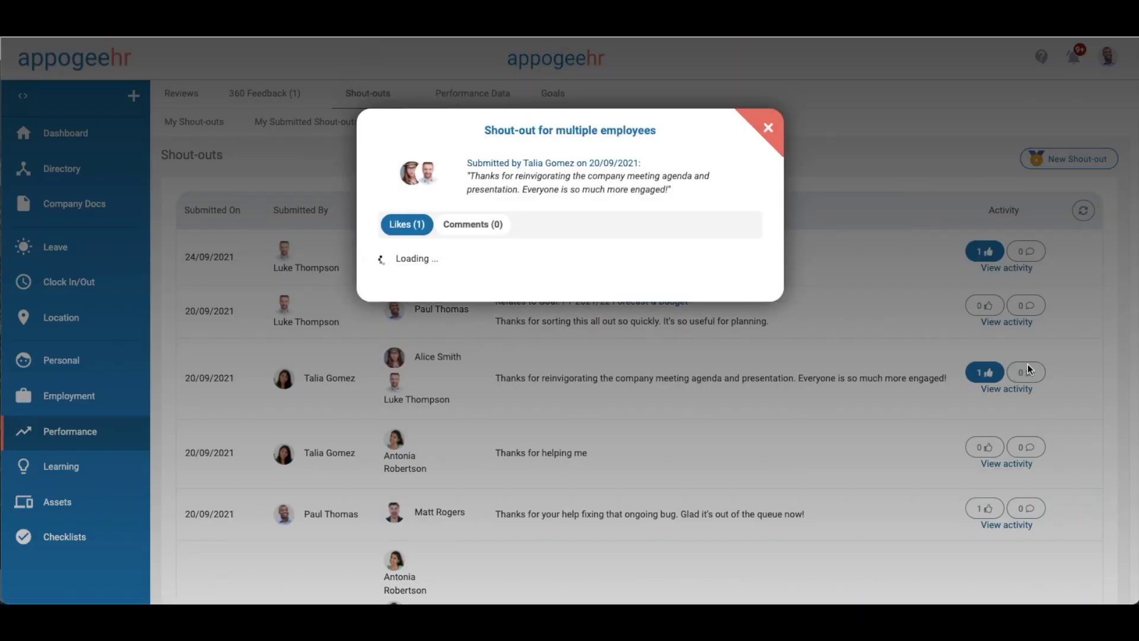
{"action": "left_click", "coordinate": [593, 313]}
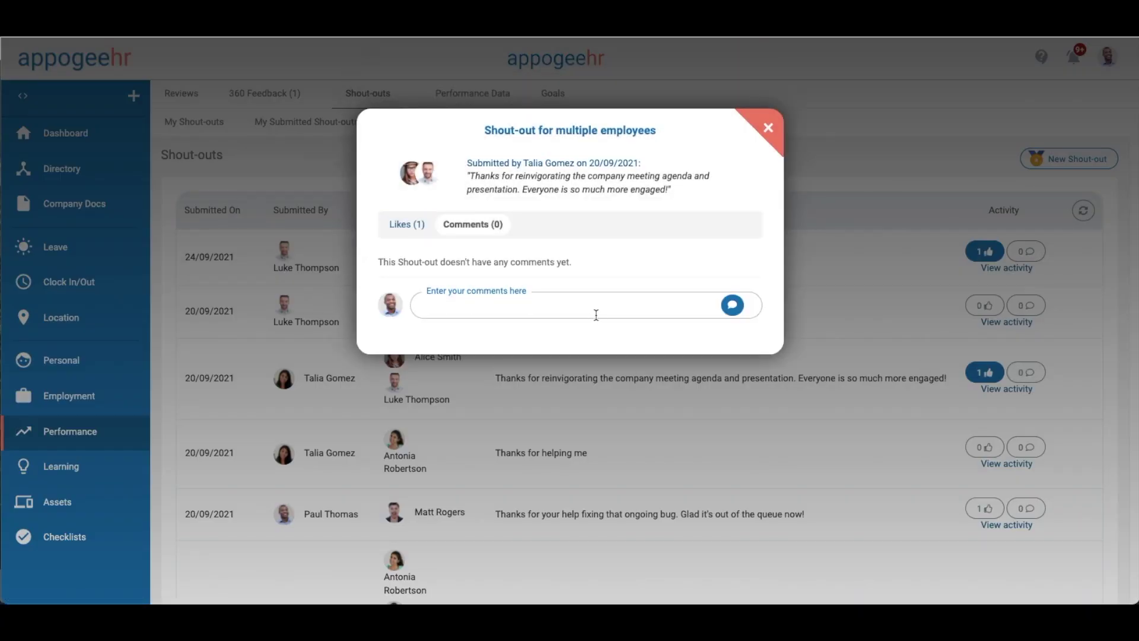
{"action": "type", "text": "Great work guys!"}
{"action": "left_click", "coordinate": [732, 304]}
{"action": "left_click", "coordinate": [768, 130]}
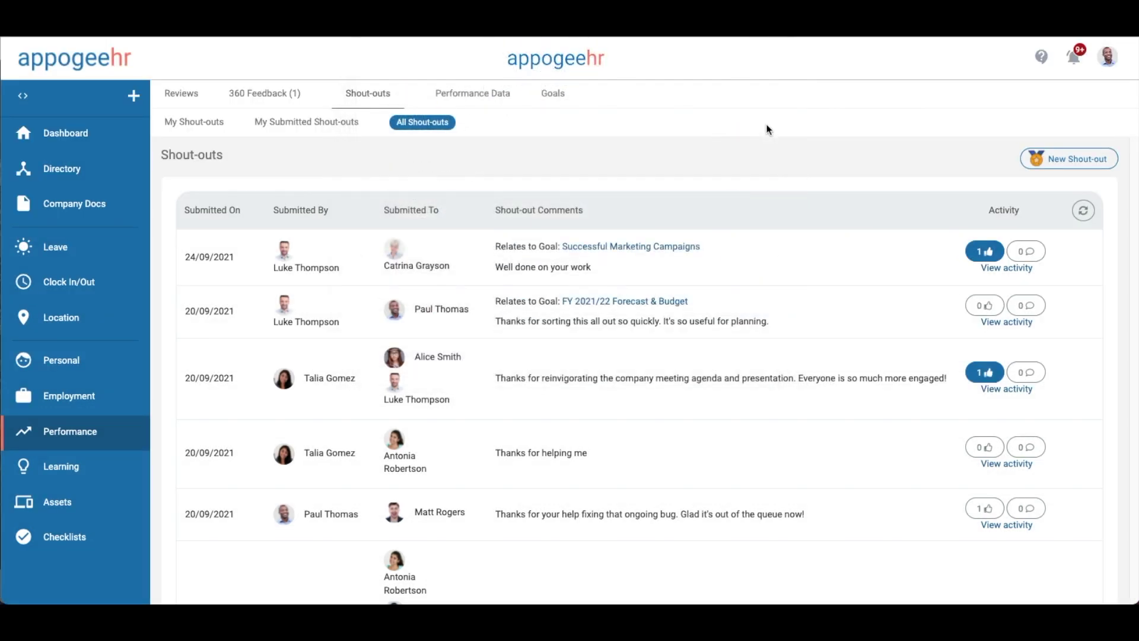
{"action": "left_click", "coordinate": [119, 537]}
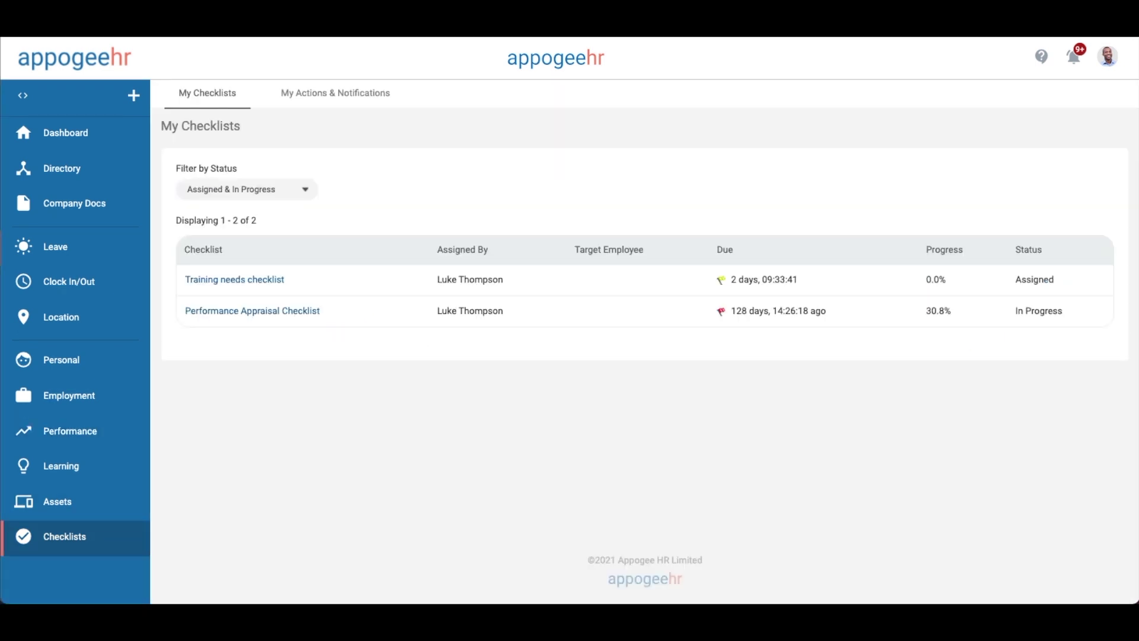
- Complete the organizational and role requirements items, commenting 'Added to a document and shared with the team'
{"action": "left_click", "coordinate": [256, 289]}
{"action": "scroll", "coordinate": [250, 291], "scroll_direction": "down", "scroll_amount": 1}
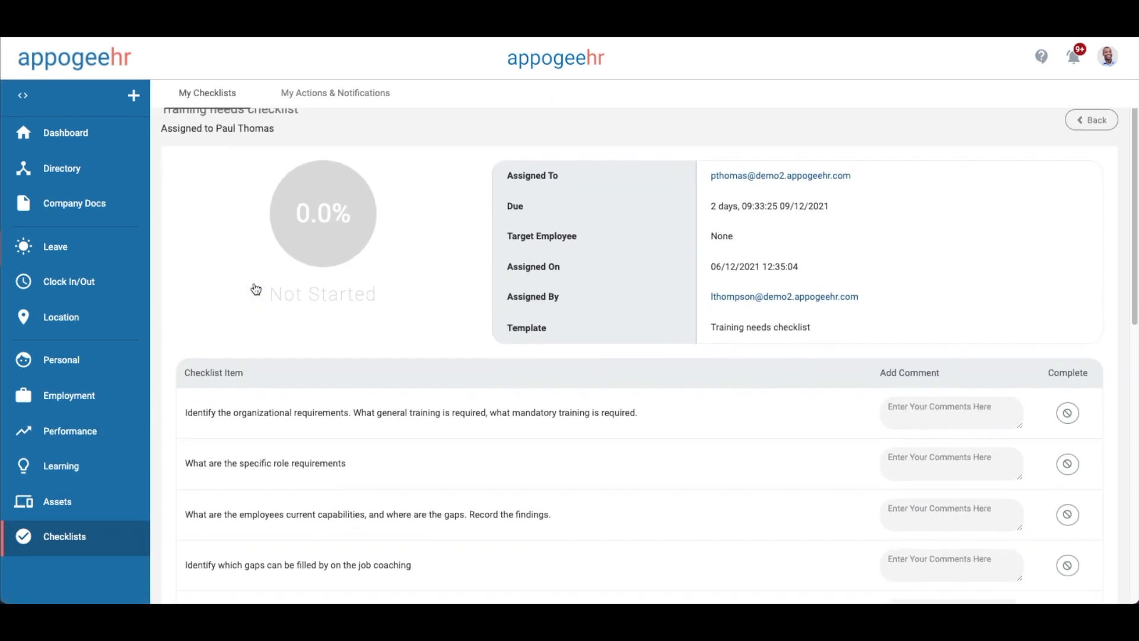
{"action": "left_click", "coordinate": [1067, 409]}
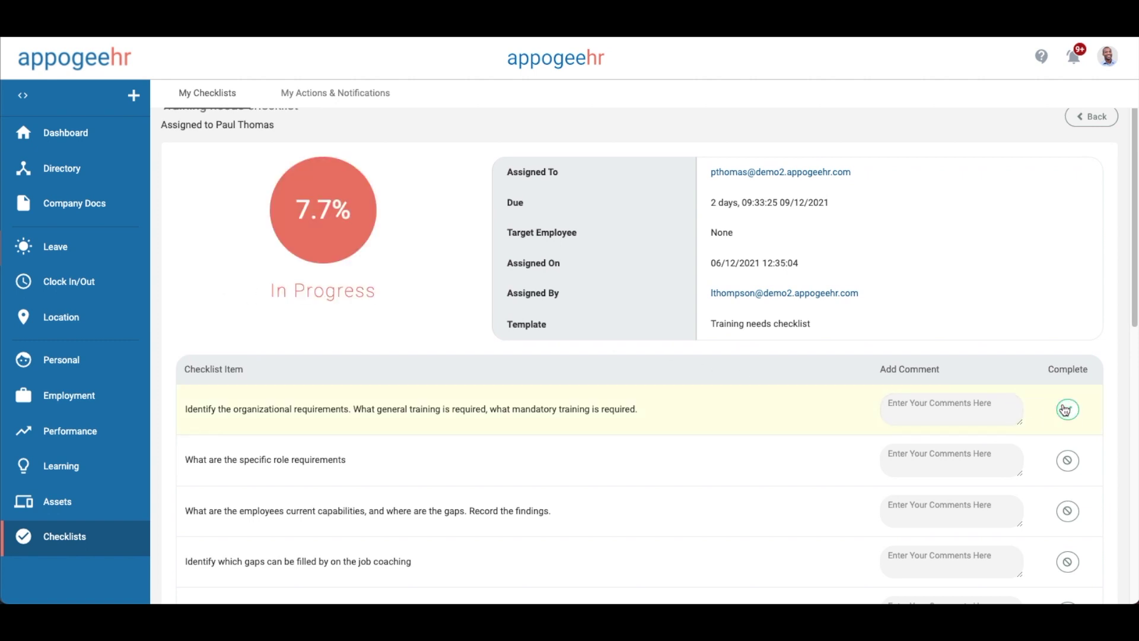
{"action": "left_click", "coordinate": [1068, 471]}
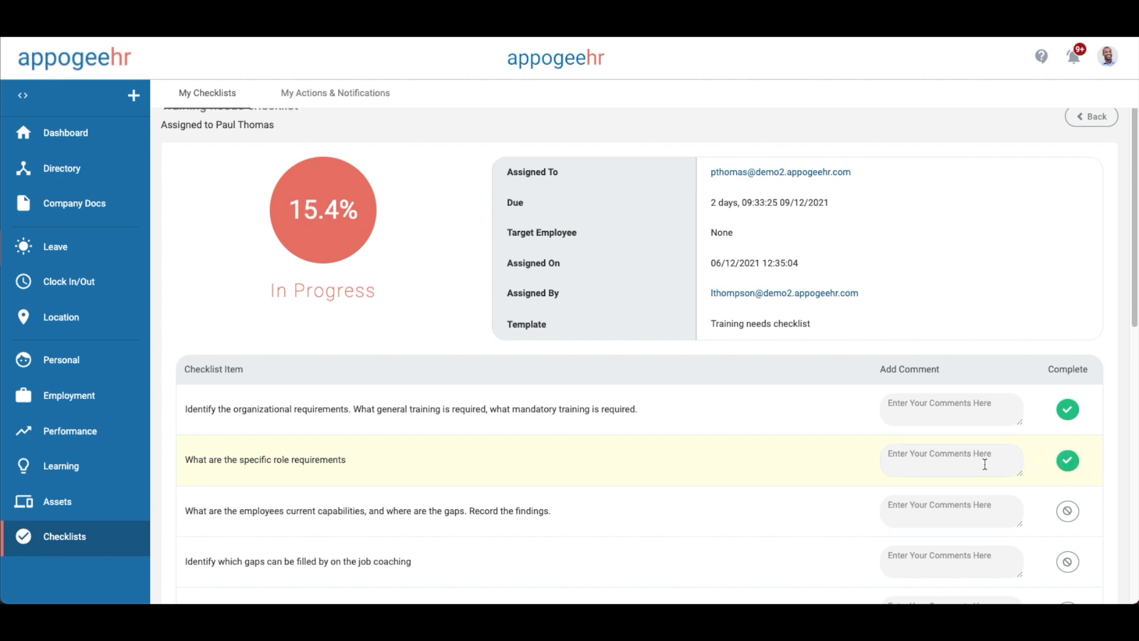
{"action": "type", "text": "Added to a document and shared with the team."}
{"action": "scroll", "coordinate": [966, 450], "scroll_direction": "down", "scroll_amount": 1}
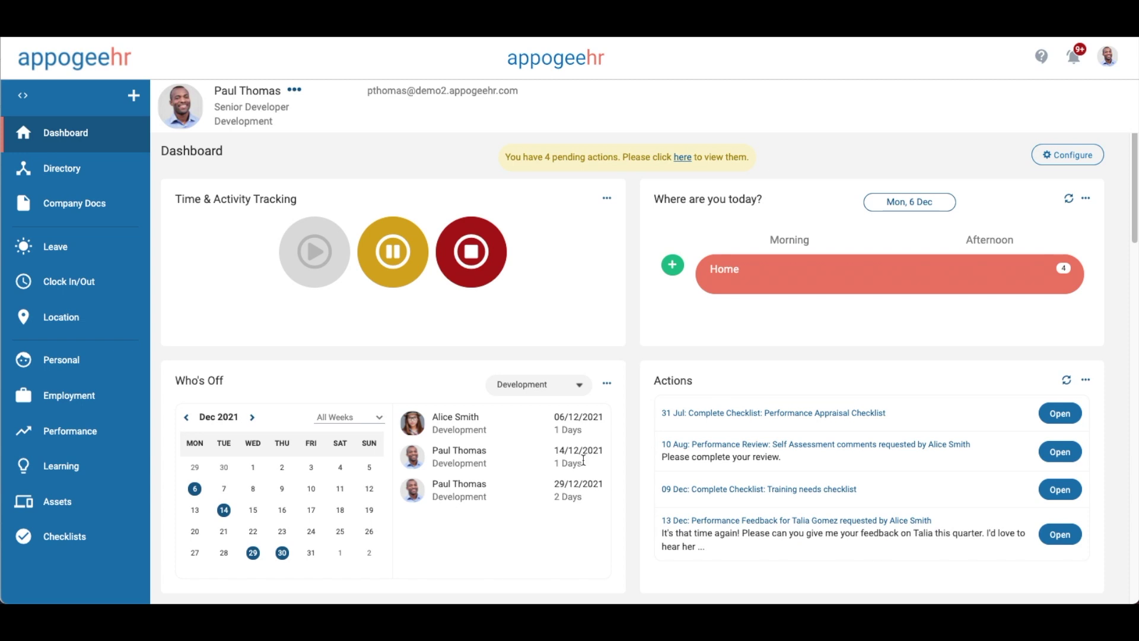
{"action": "left_click", "coordinate": [1075, 59]}
{"action": "left_click", "coordinate": [1075, 168]}
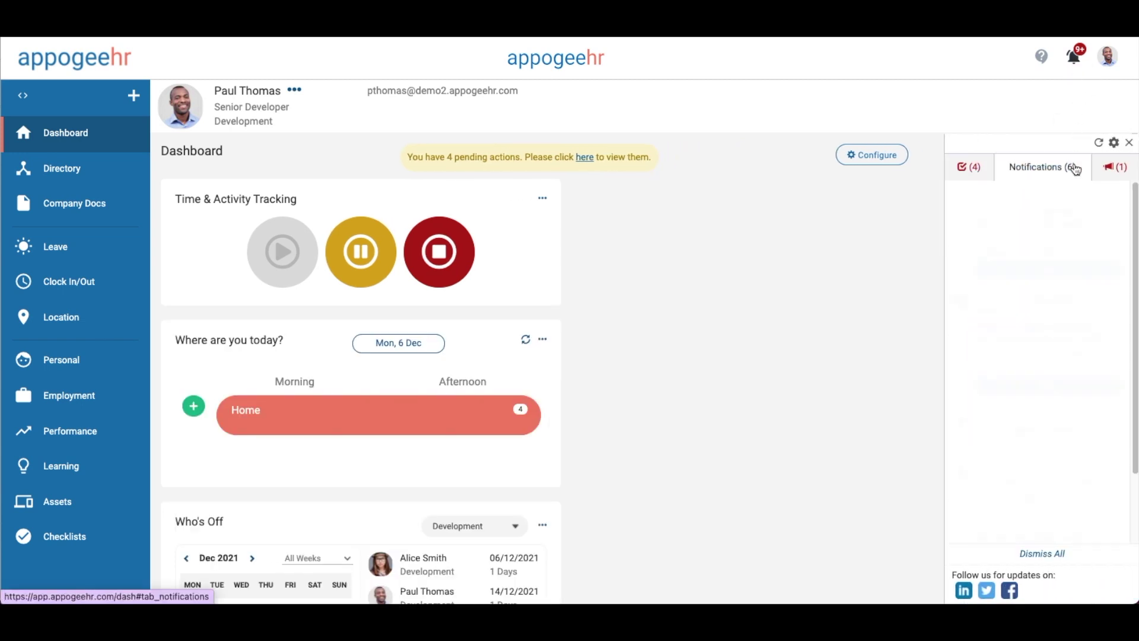
{"action": "left_click", "coordinate": [1107, 168]}
{"action": "left_click", "coordinate": [982, 172]}
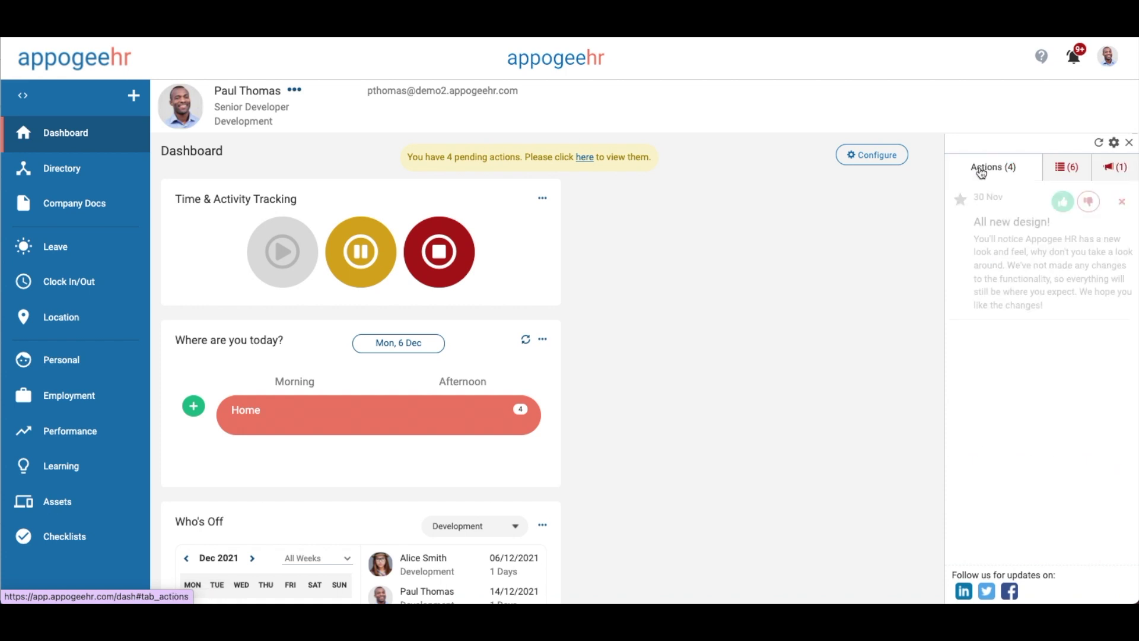
{"action": "left_click", "coordinate": [1074, 57]}
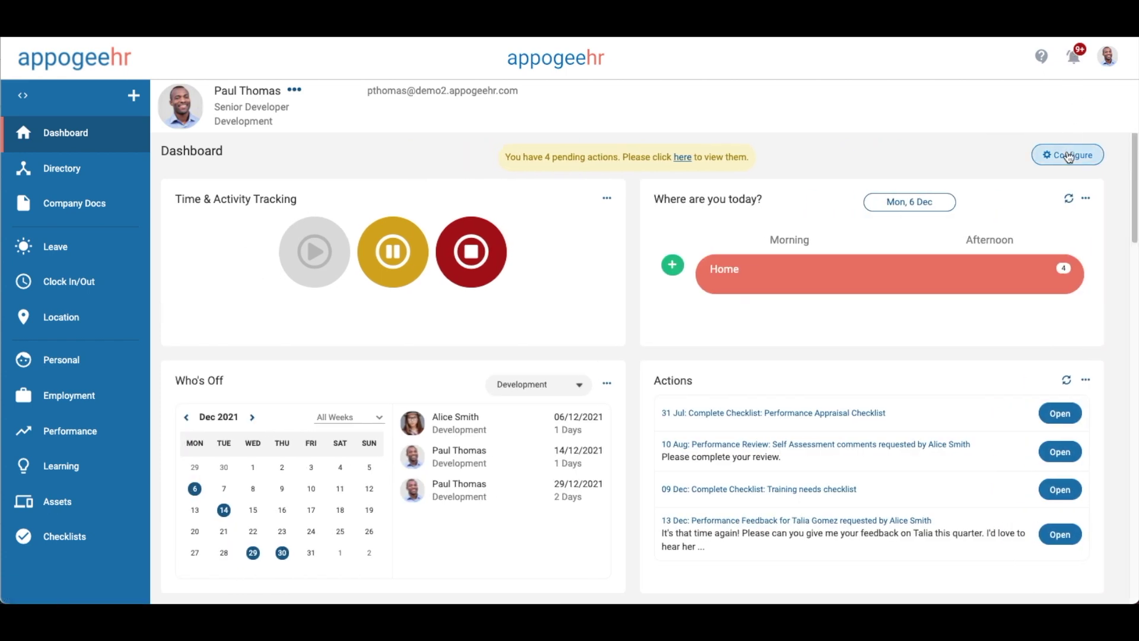